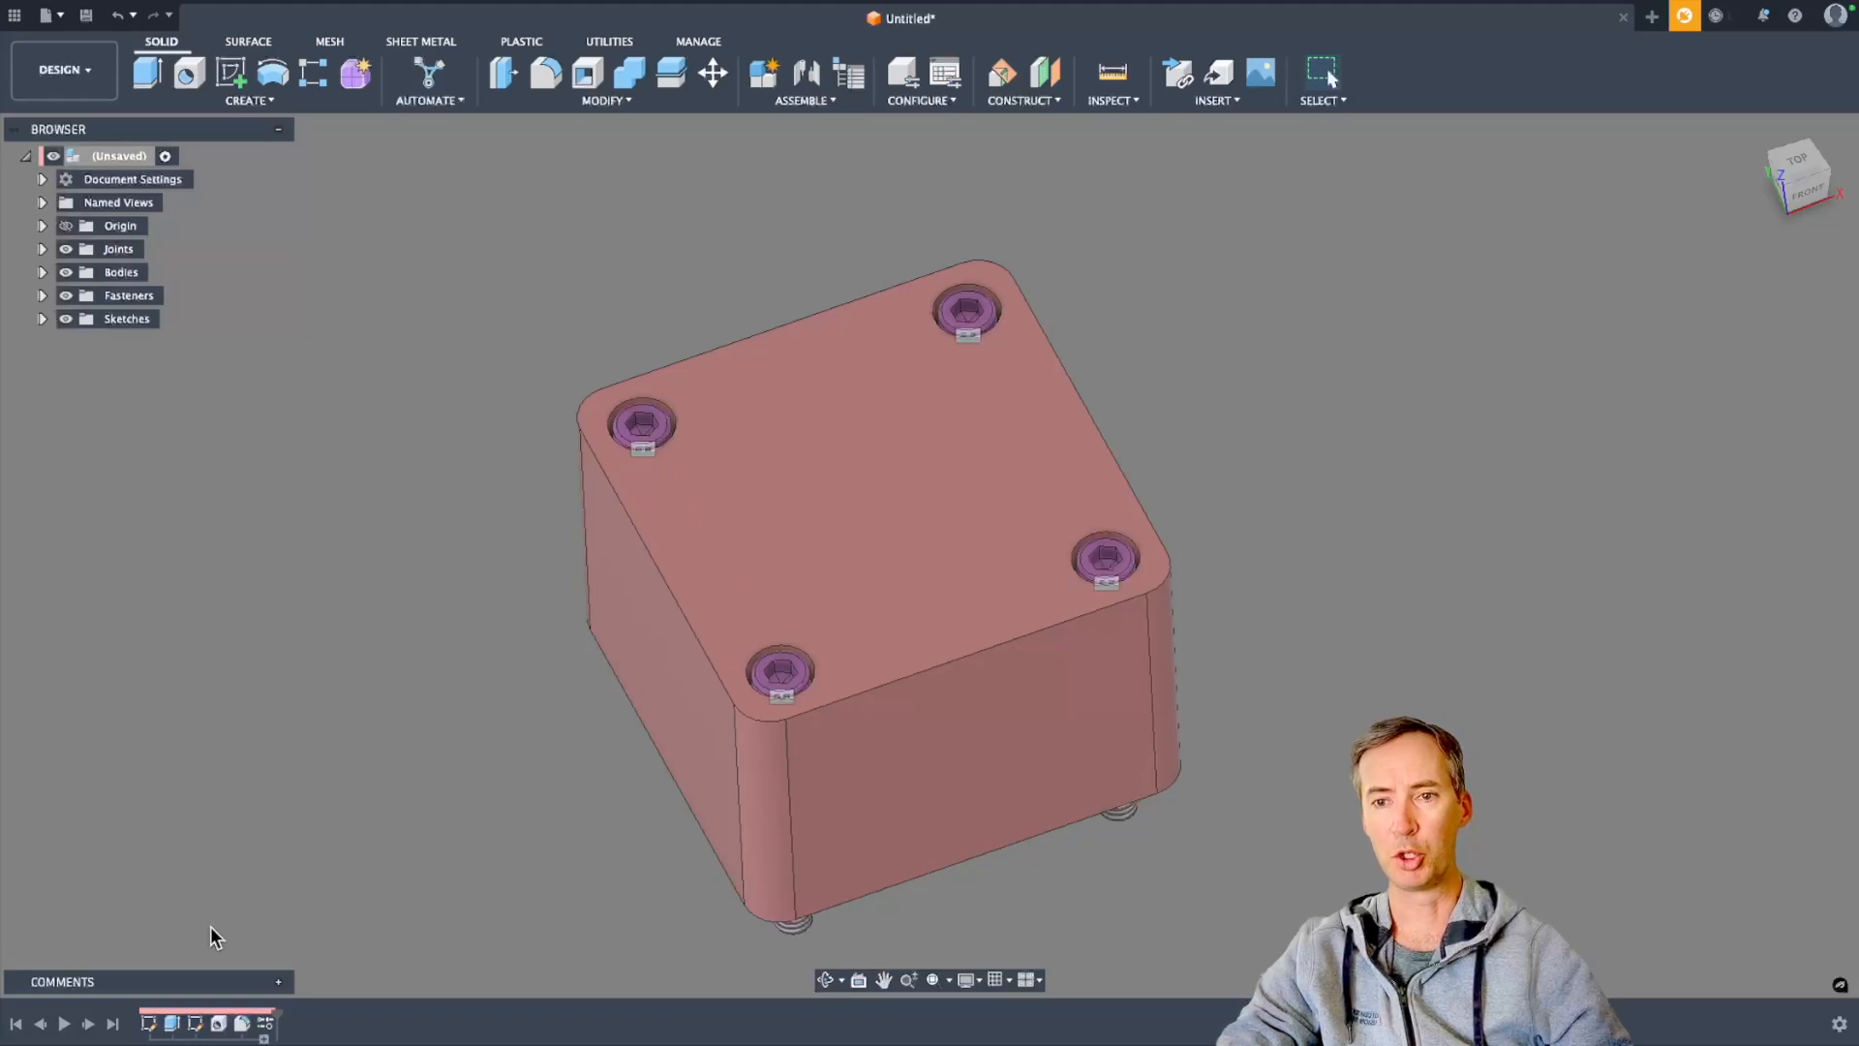
Open the counterbored hole feature for editing and examine its shape settings and the four counterbores in the block
{"action": "double_click", "coordinate": [220, 1025]}
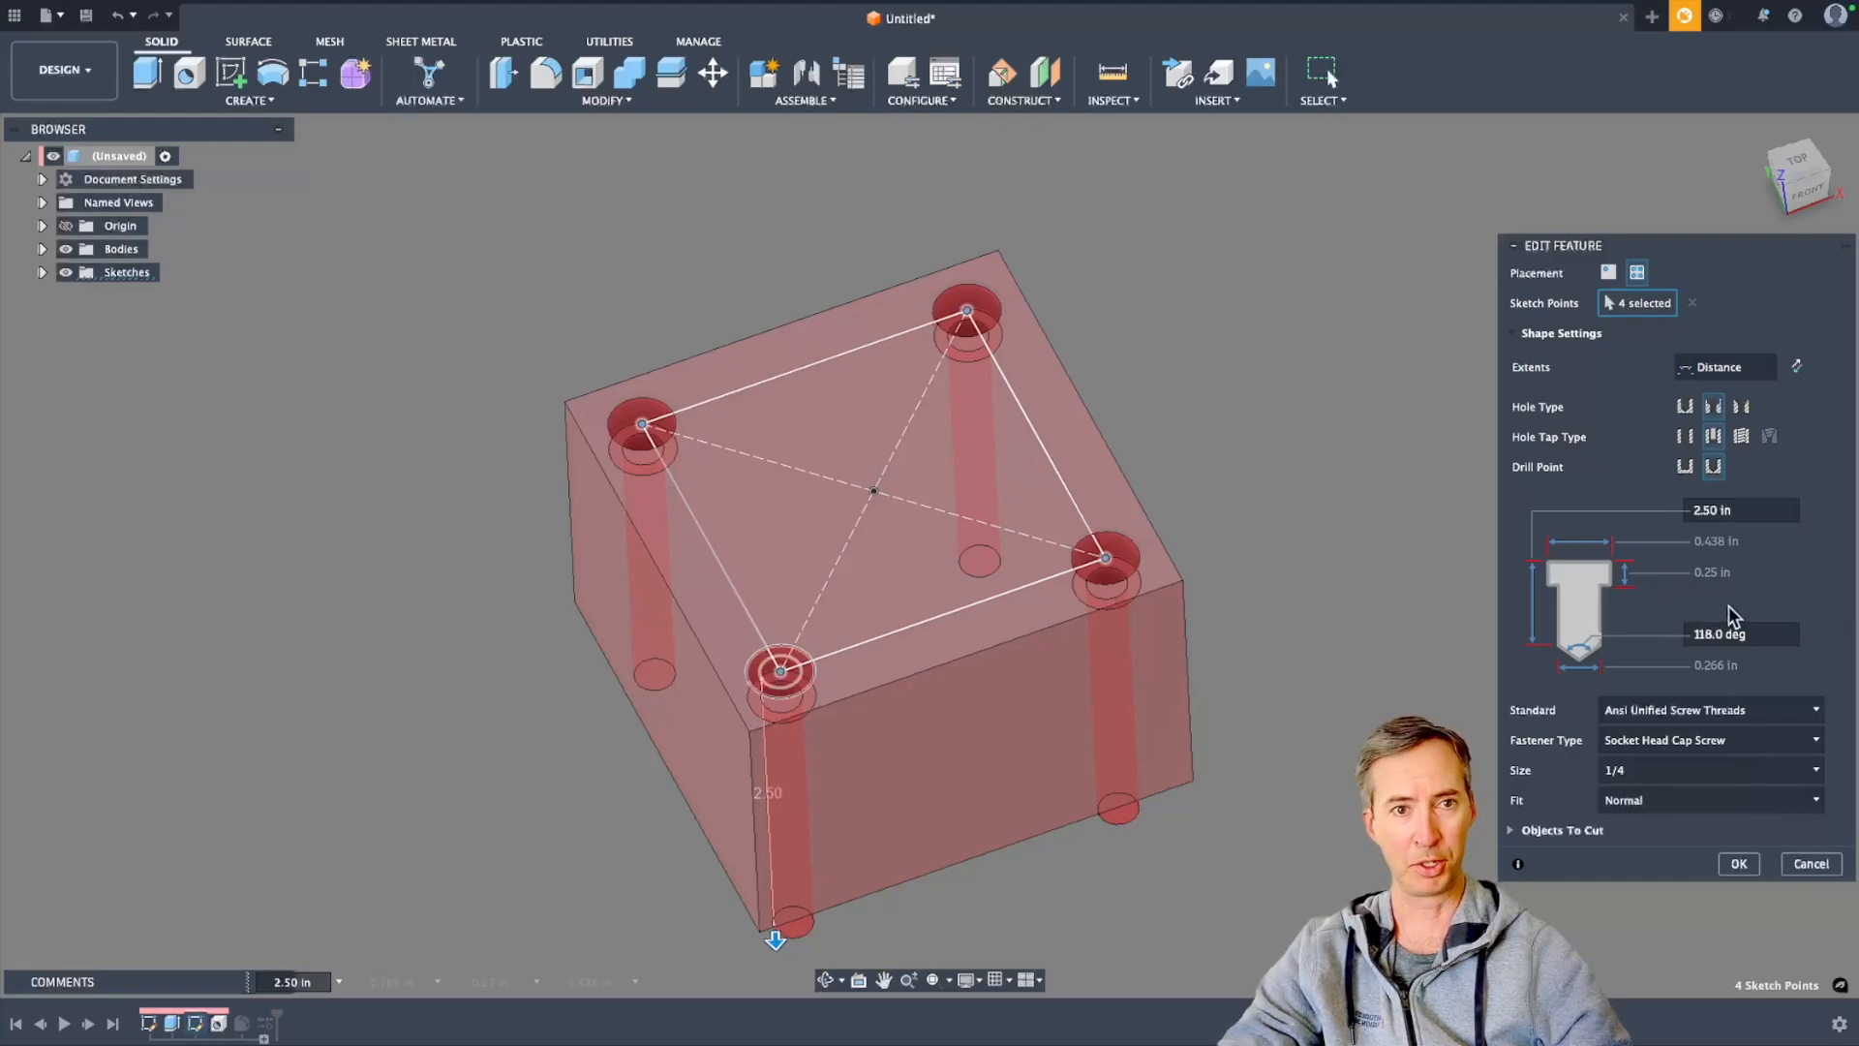
{"action": "middle_click_drag", "start_coordinate": [1289, 714], "coordinate": [1288, 633], "text": "shift"}
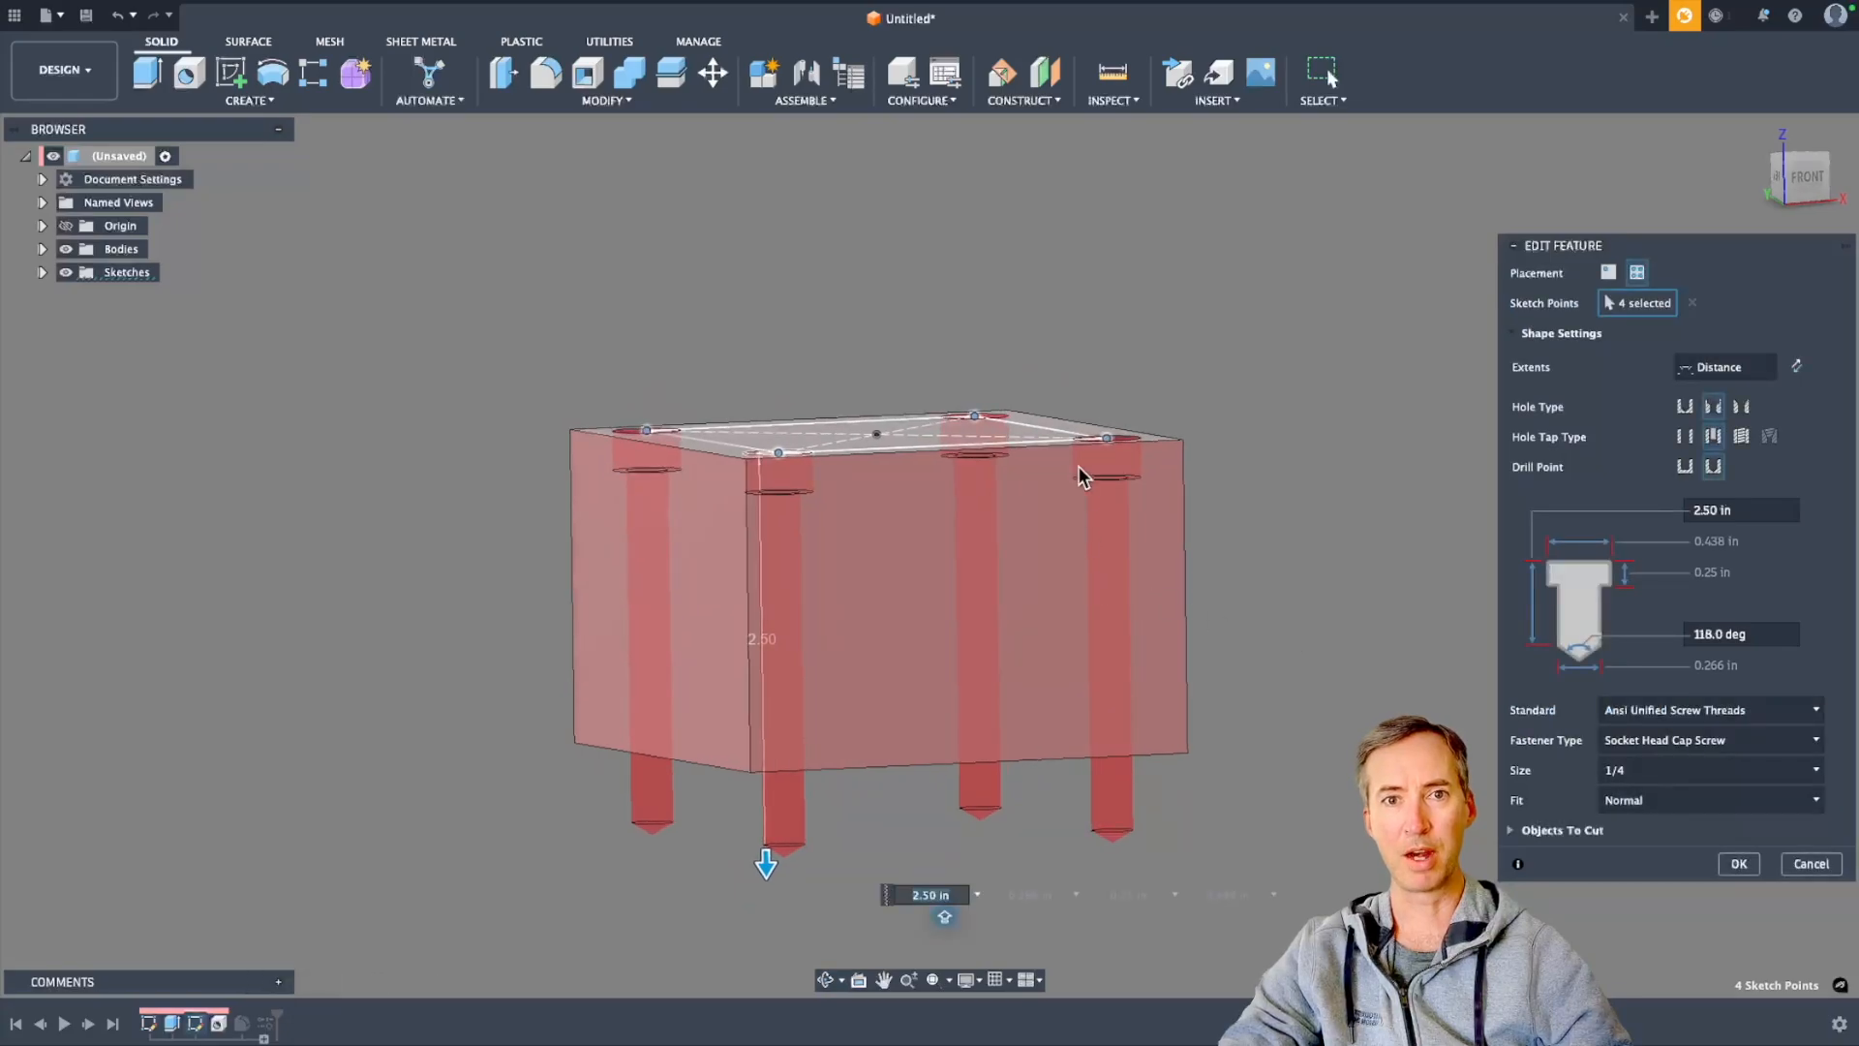
{"action": "scroll", "coordinate": [1084, 474], "scroll_direction": "up", "scroll_amount": 5}
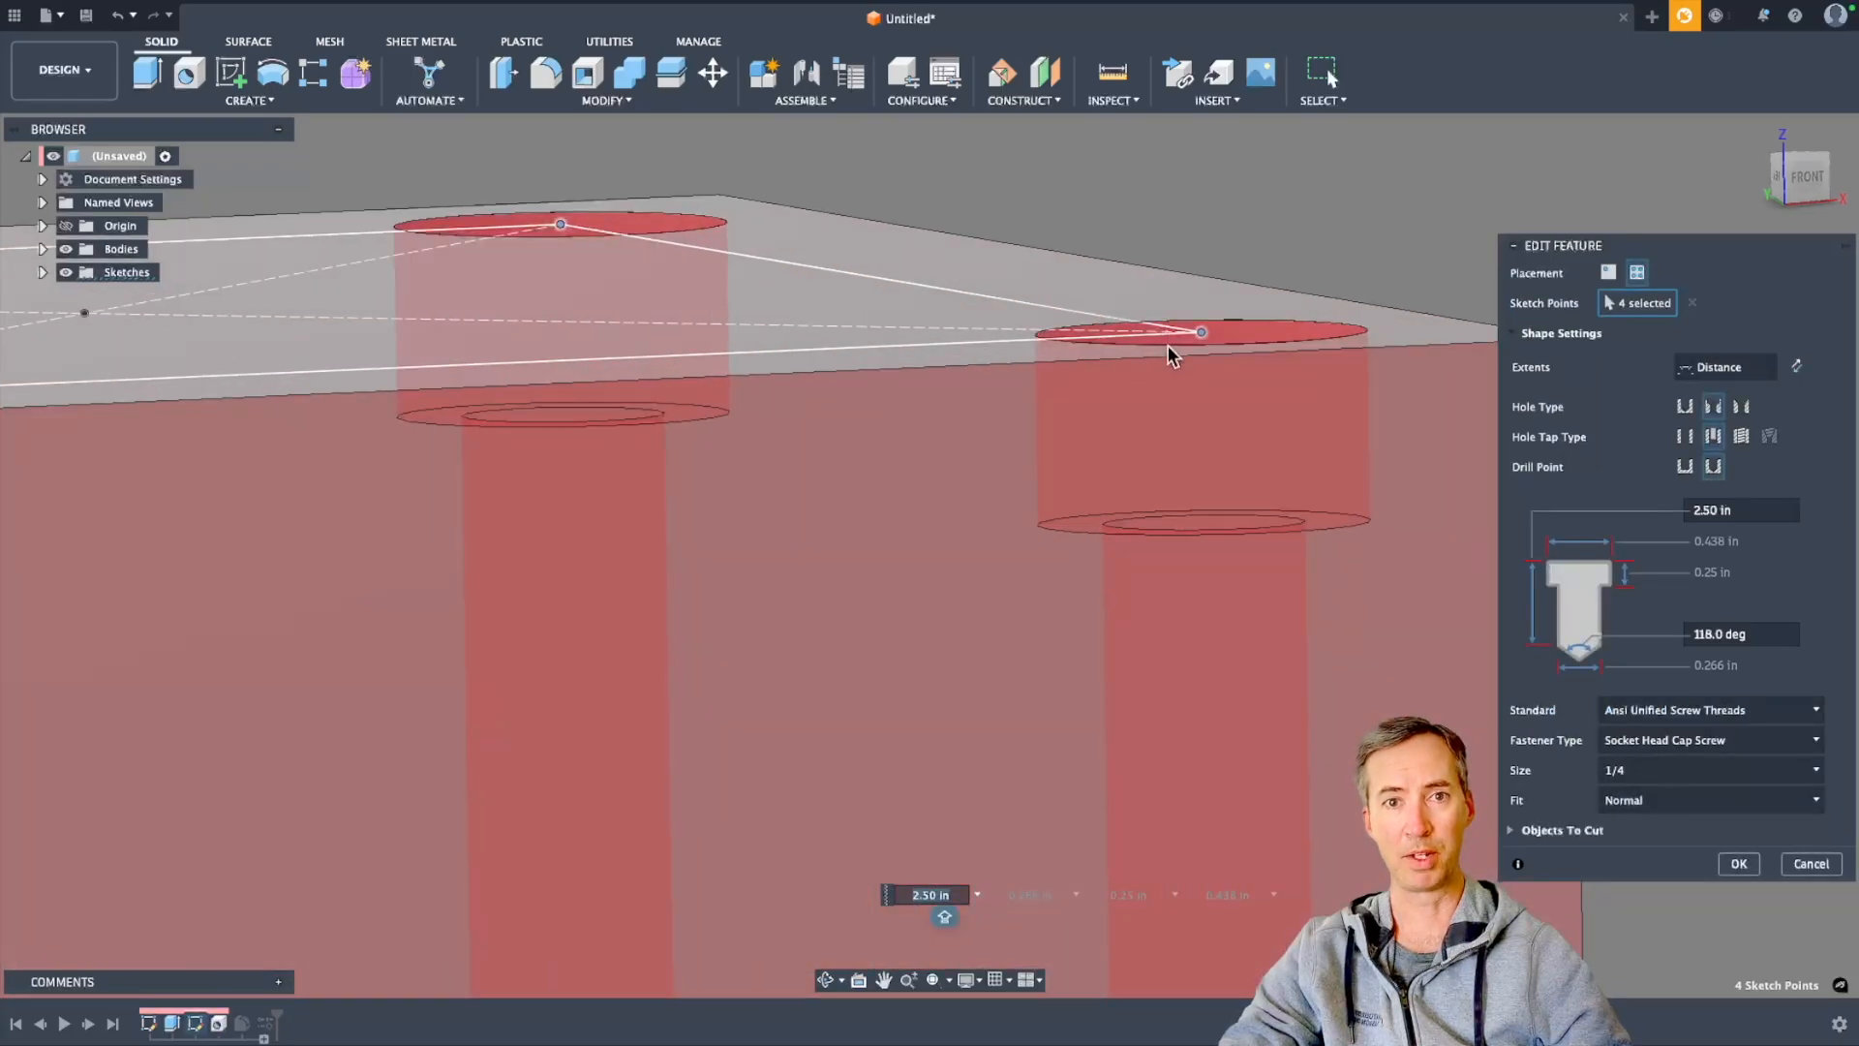
{"action": "scroll", "coordinate": [1175, 527], "scroll_direction": "up", "scroll_amount": 1}
{"action": "scroll", "coordinate": [1169, 525], "scroll_direction": "down", "scroll_amount": 8}
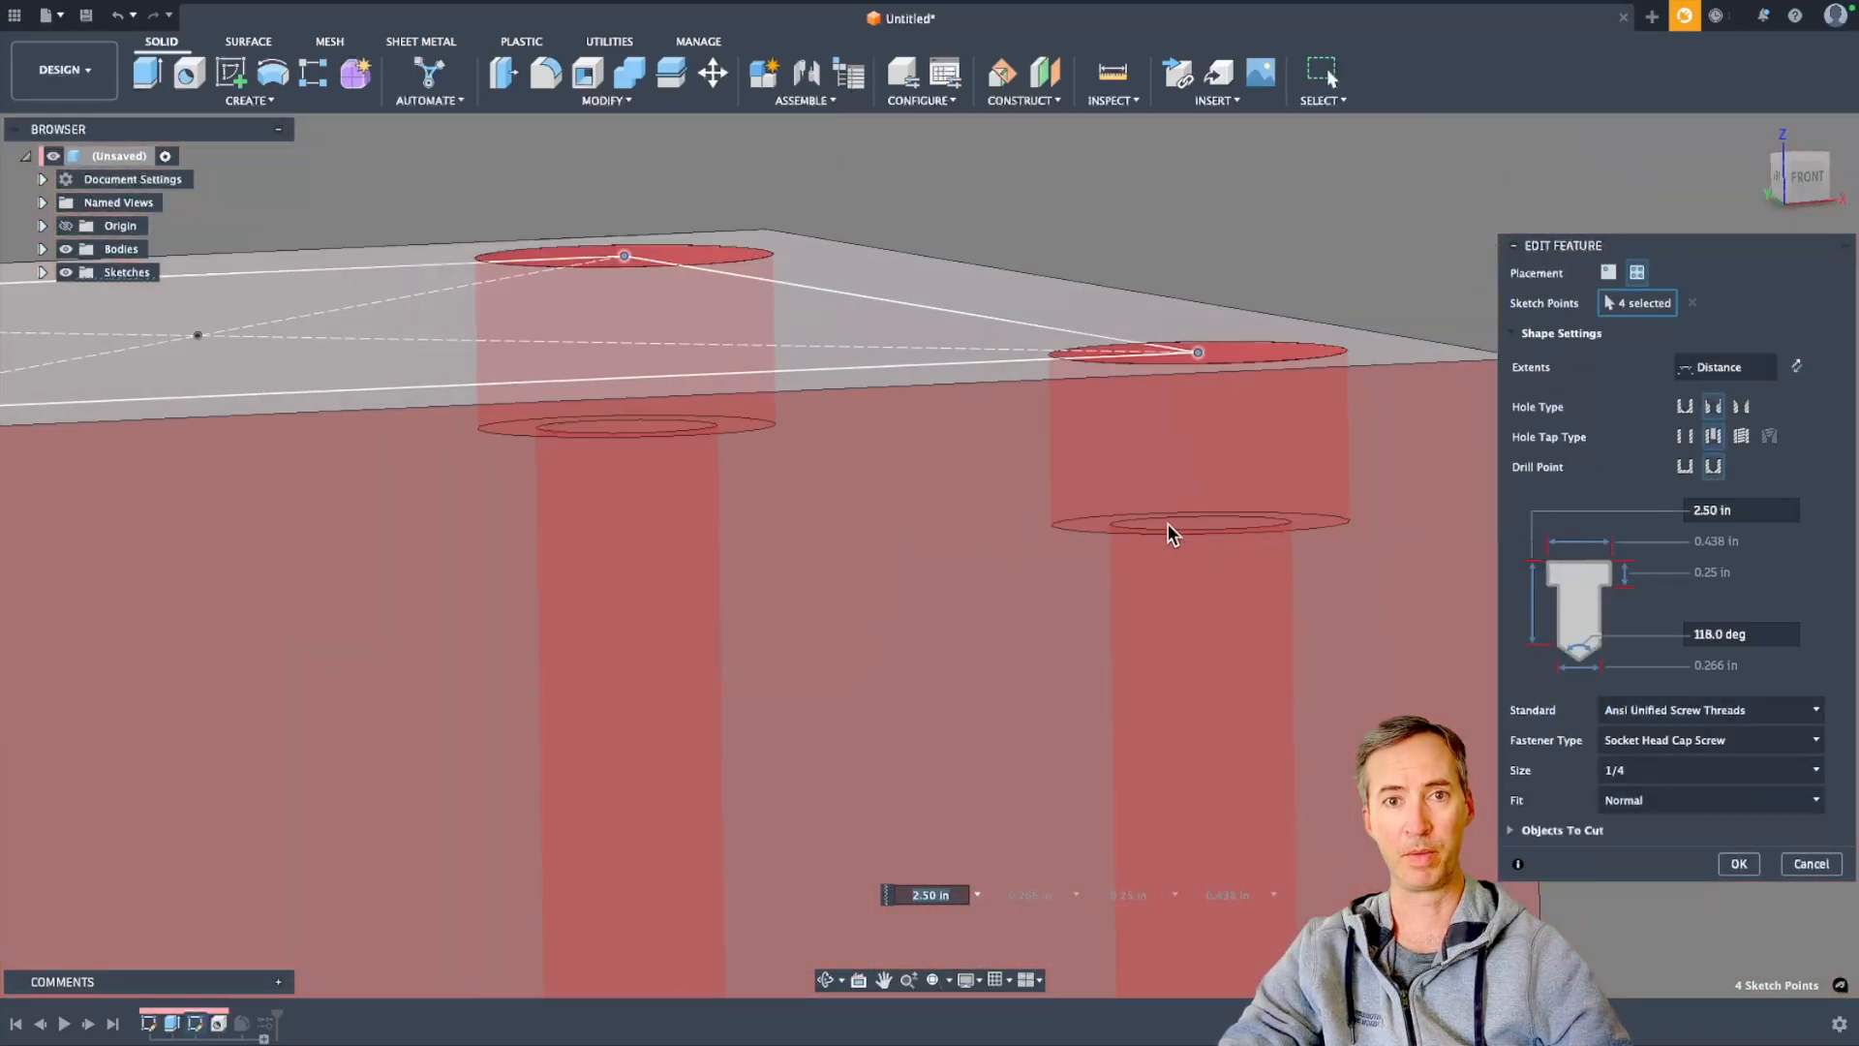
{"action": "scroll", "coordinate": [1222, 428], "scroll_direction": "up", "scroll_amount": 1}
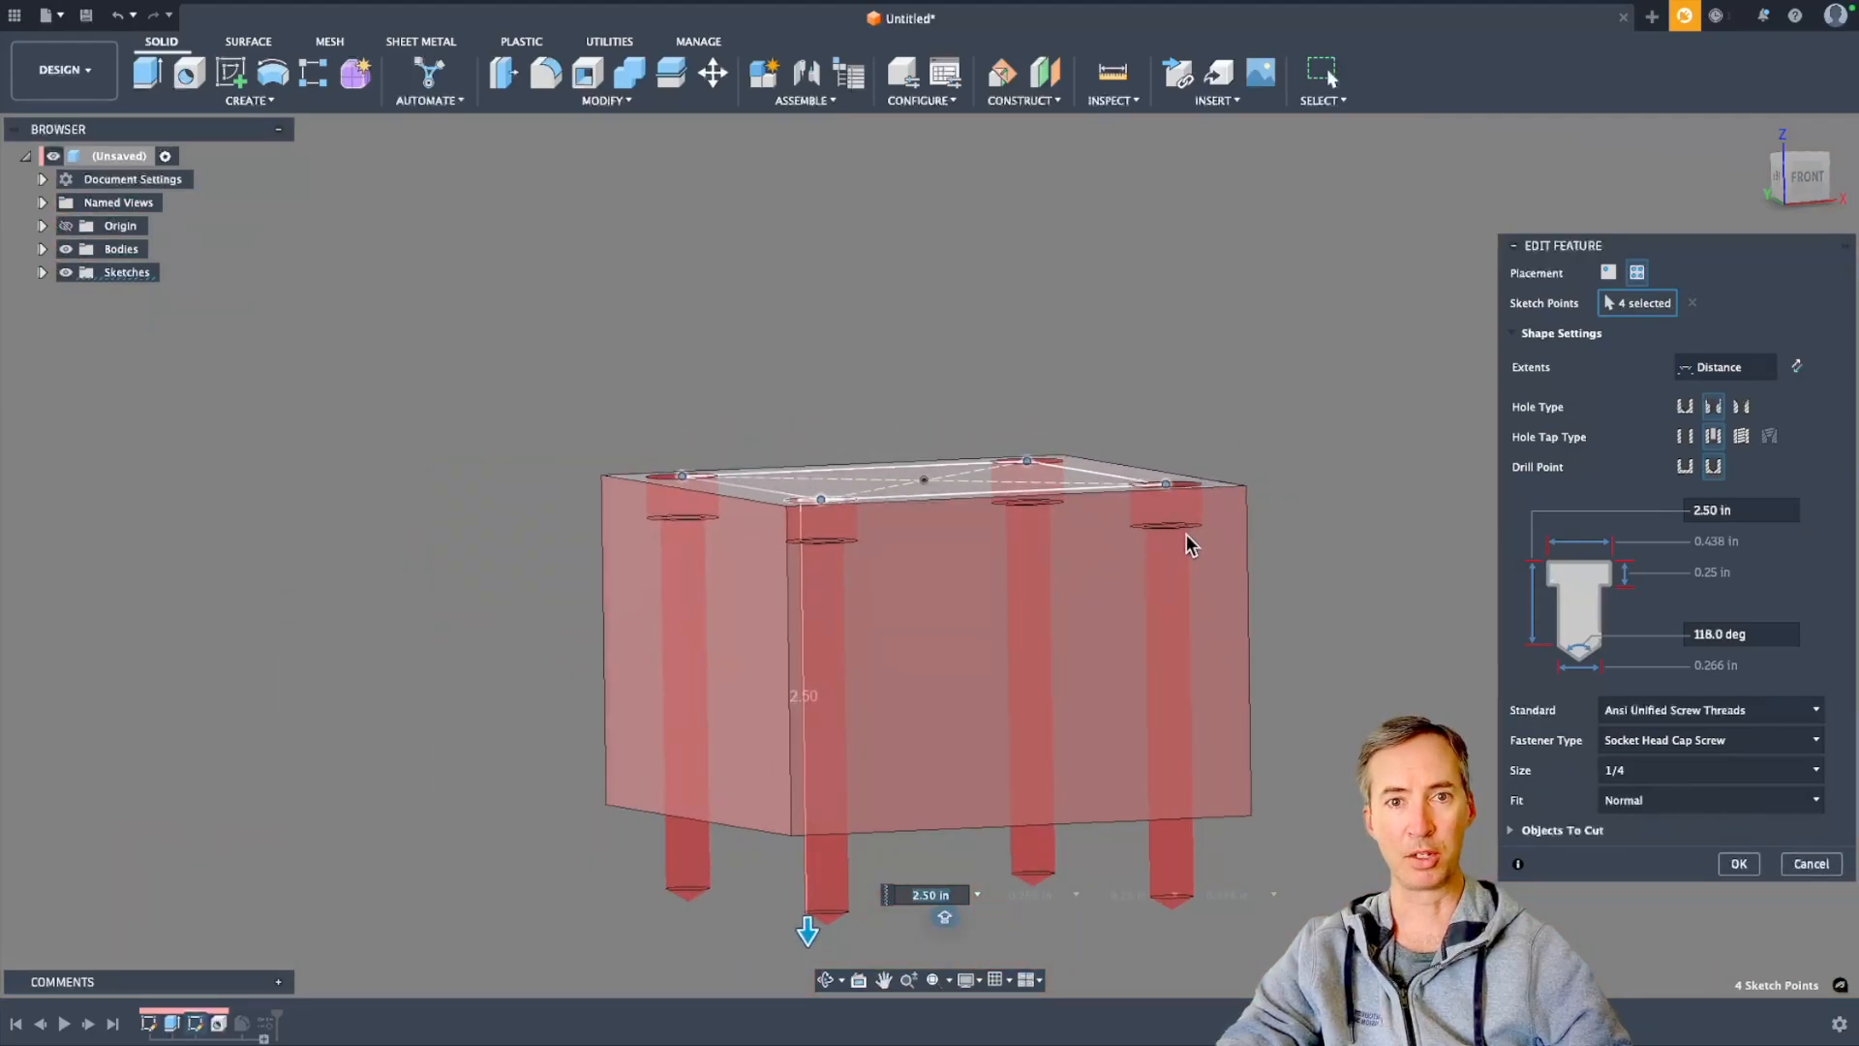
{"action": "left_click", "coordinate": [1739, 864]}
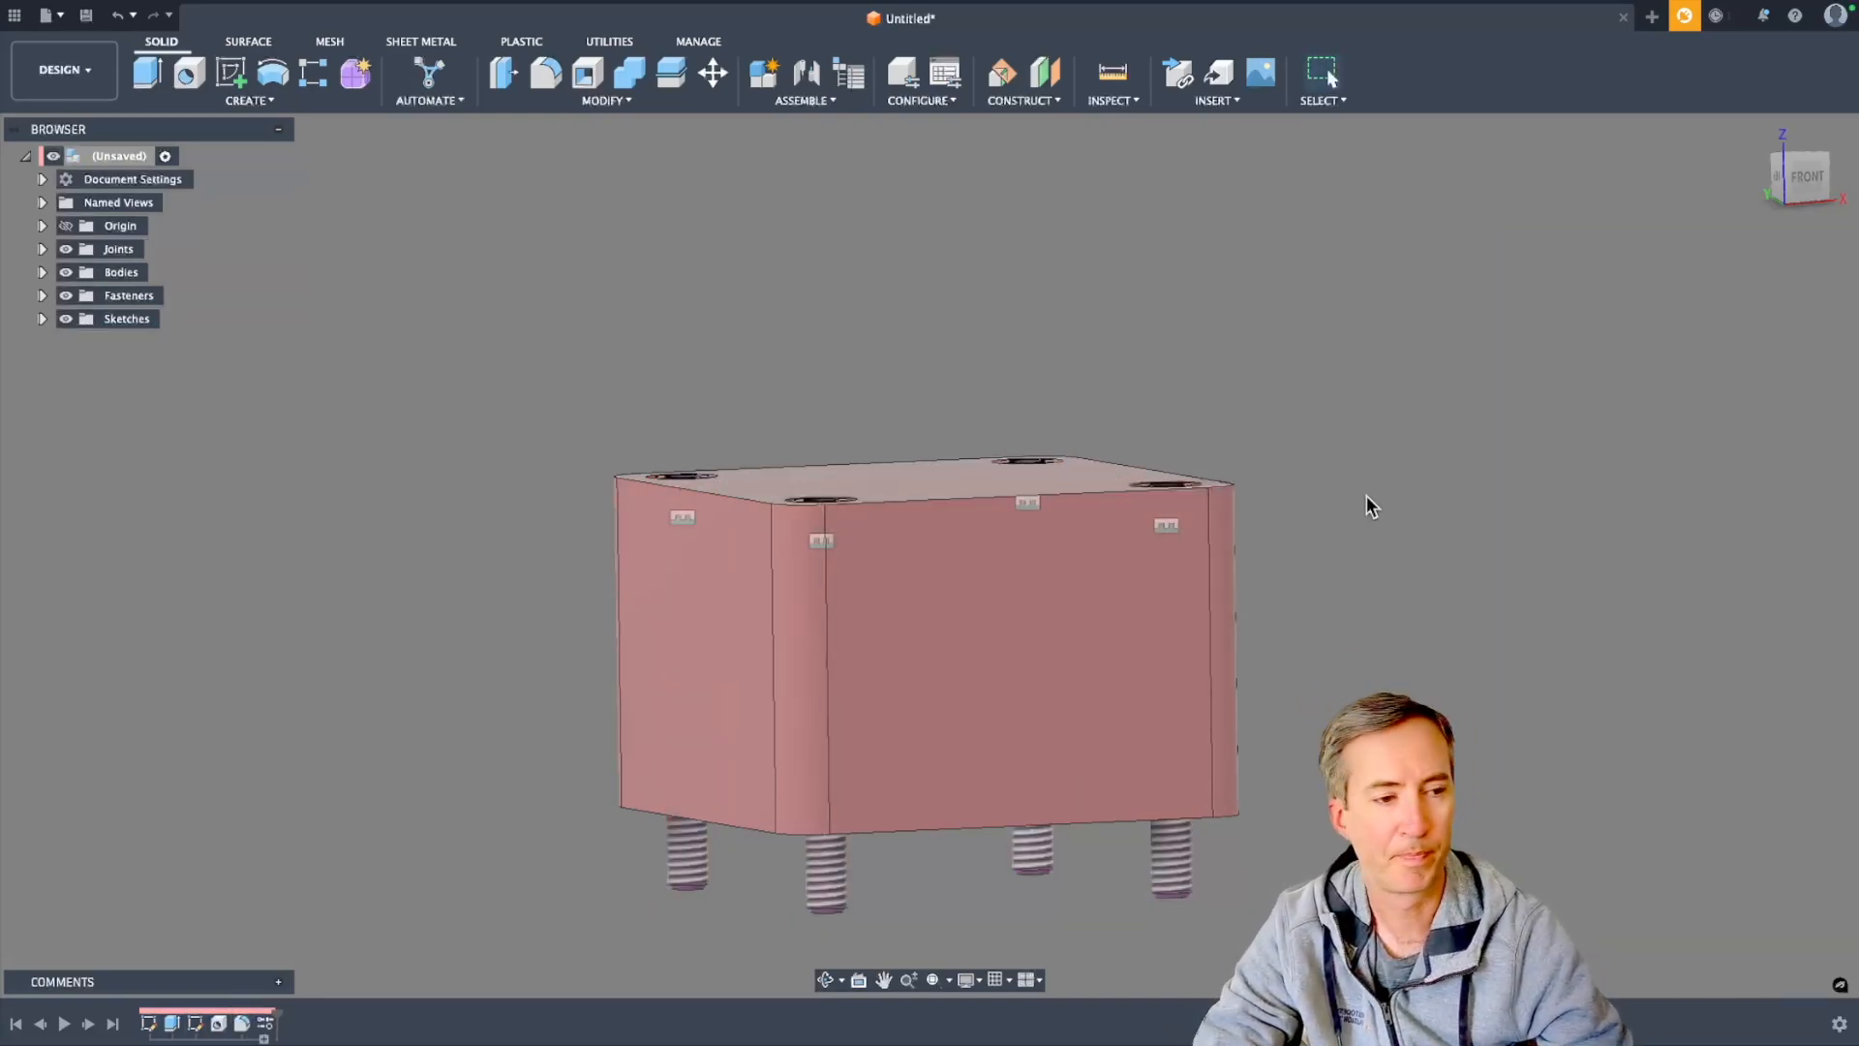
Hide all the fasteners so that the holes in the block's top face are empty
{"action": "left_click_drag", "start_coordinate": [668, 231], "coordinate": [673, 299], "text": "shift"}
{"action": "middle_click_drag", "start_coordinate": [673, 299], "coordinate": [675, 329], "text": "shift"}
{"action": "scroll", "coordinate": [675, 329], "scroll_direction": "up", "scroll_amount": 1}
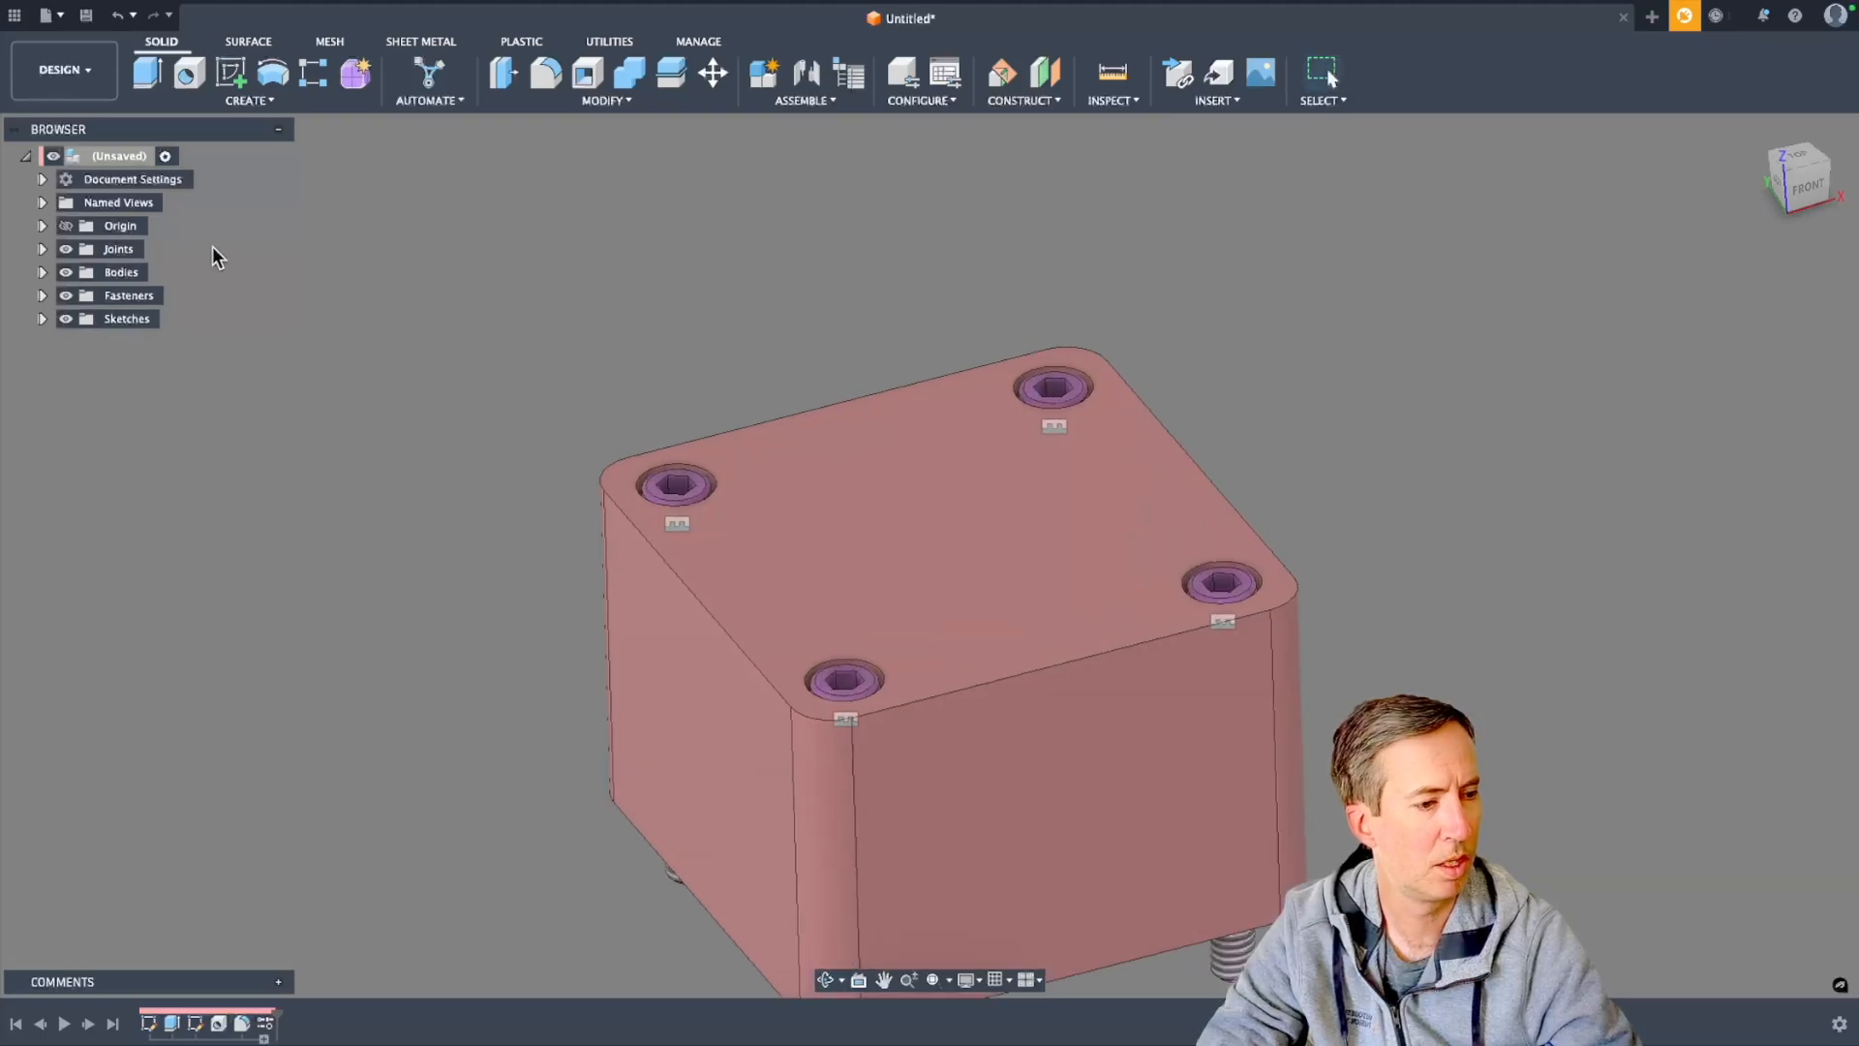
{"action": "left_click", "coordinate": [64, 295]}
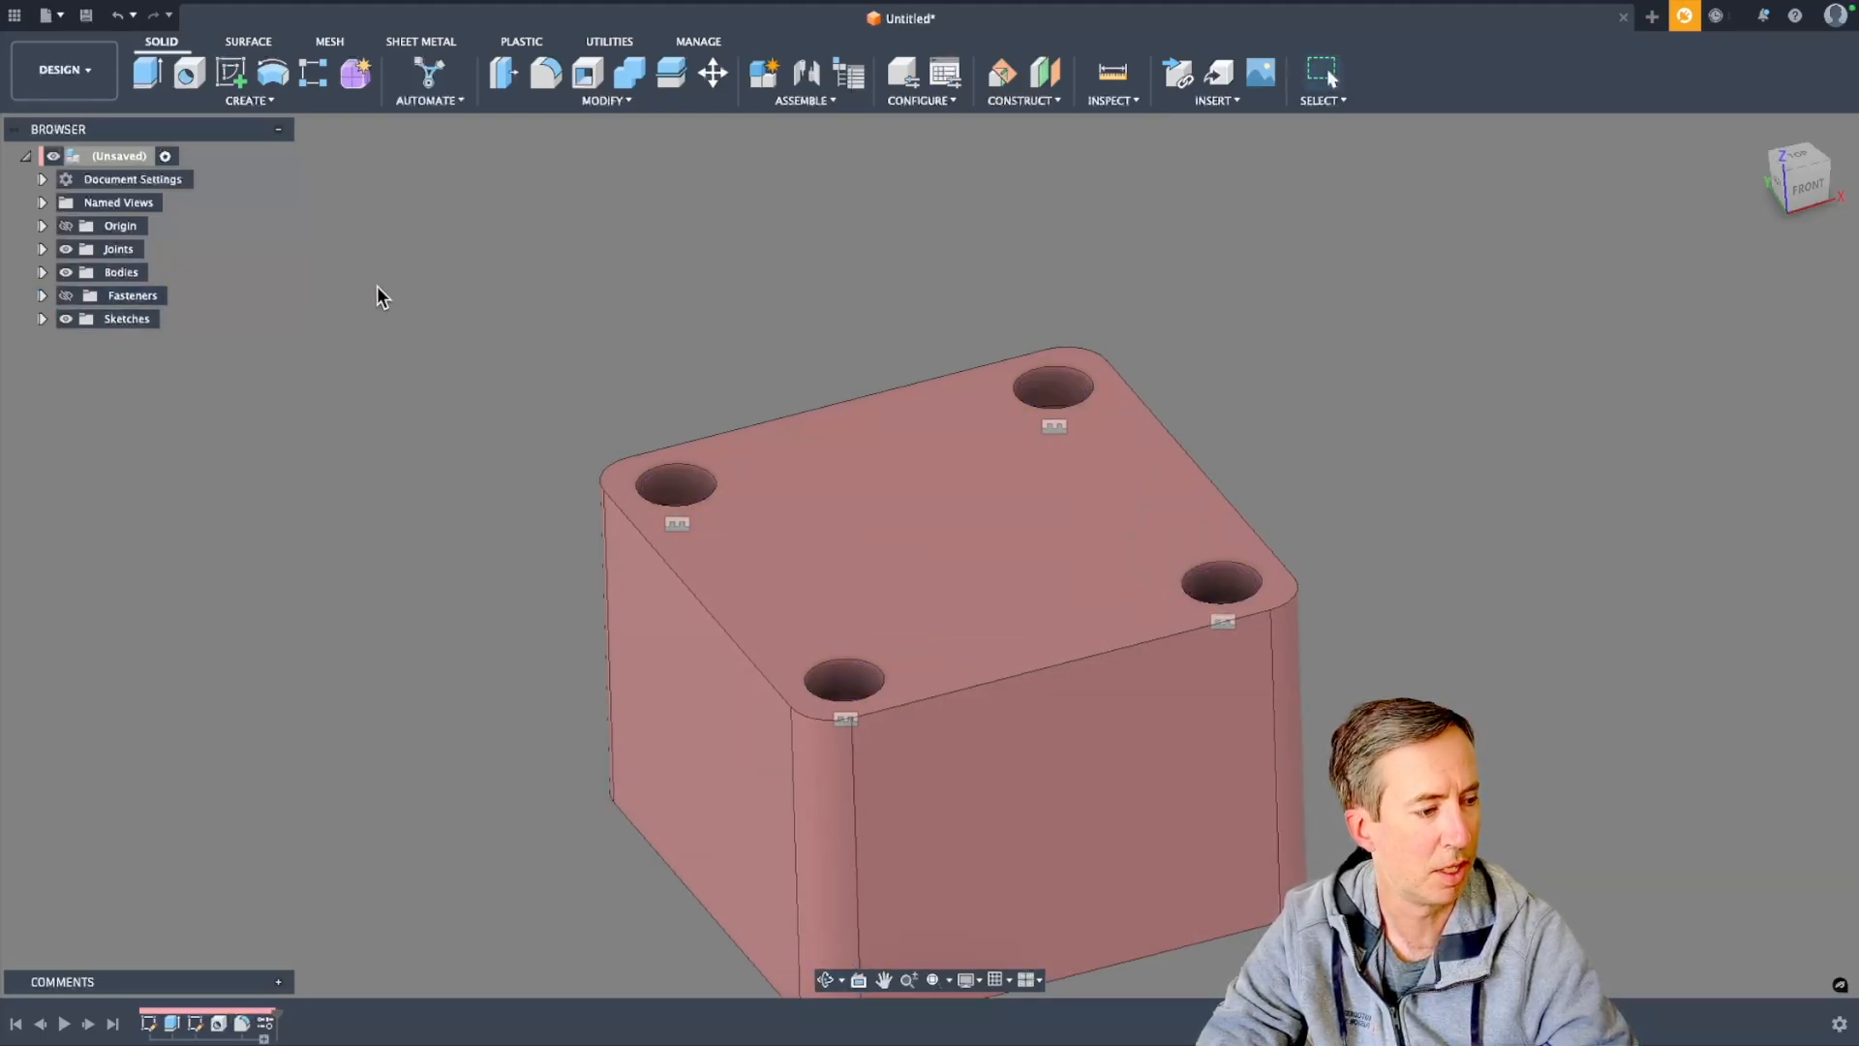
Press Pull the counterbore floor of one corner hole down to a depth of 1.50 in, with Automatic offset type
{"action": "scroll", "coordinate": [469, 253], "scroll_direction": "down", "scroll_amount": 3}
{"action": "middle_click_drag", "start_coordinate": [468, 252], "coordinate": [476, 319], "text": "shift"}
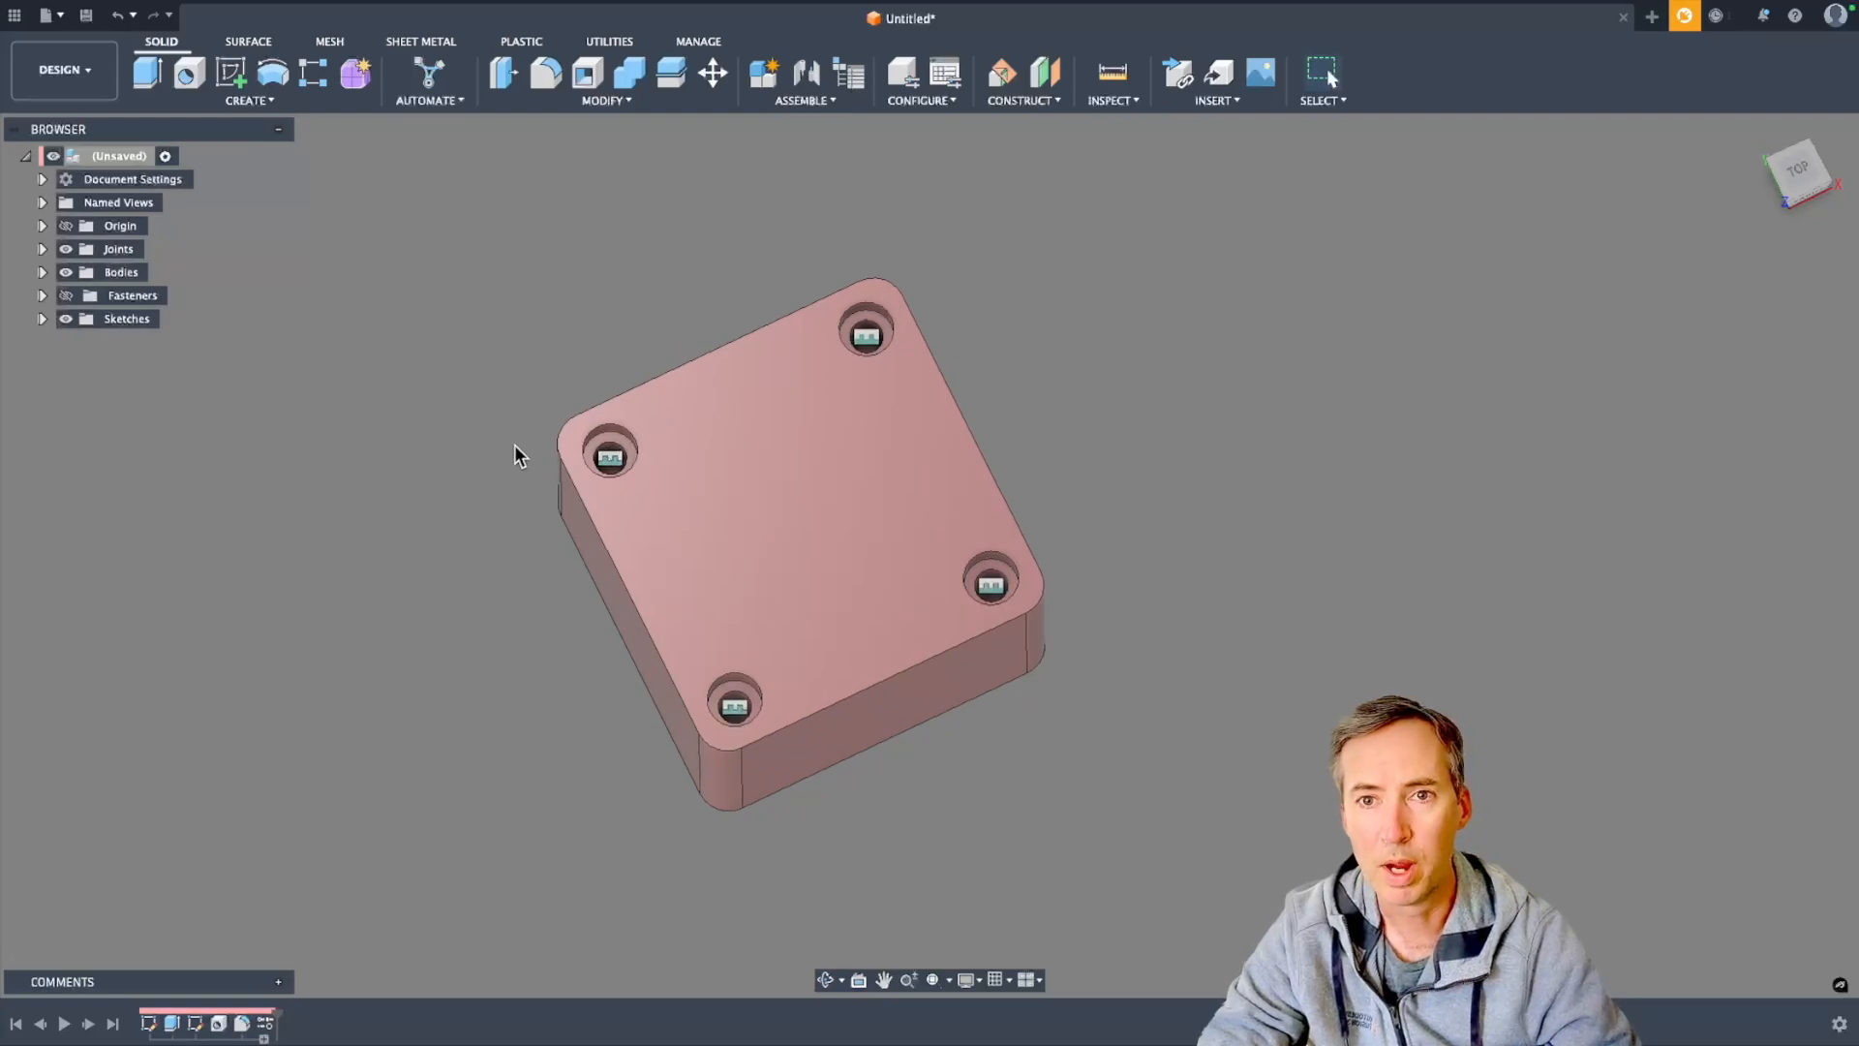
{"action": "scroll", "coordinate": [514, 447], "scroll_direction": "up", "scroll_amount": 4}
{"action": "key", "text": "q"}
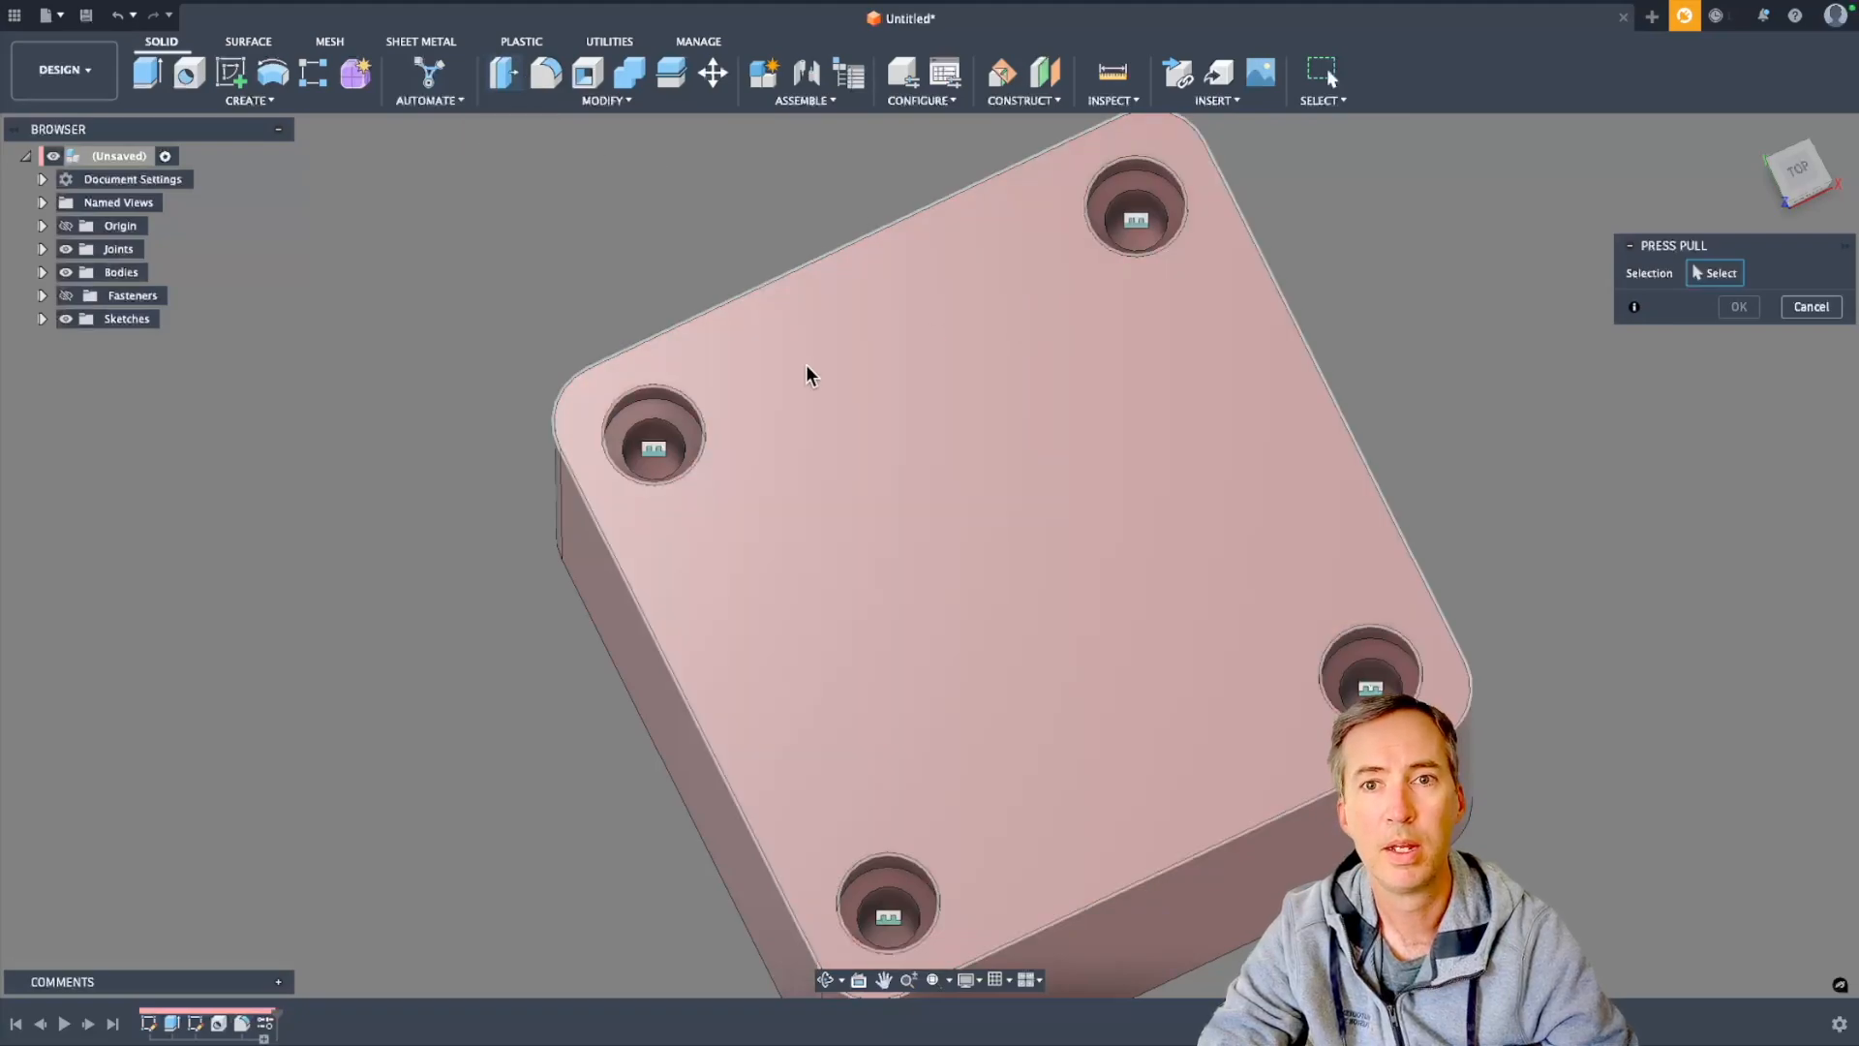
{"action": "left_click", "coordinate": [664, 424]}
{"action": "mouse_move", "coordinate": [665, 423]}
{"action": "middle_mouse_down", "text": "shift"}
{"action": "mouse_move", "coordinate": [724, 395]}
{"action": "mouse_move", "coordinate": [668, 414]}
{"action": "middle_mouse_up", "text": "shift"}
{"action": "left_click_drag", "start_coordinate": [643, 426], "coordinate": [583, 790]}
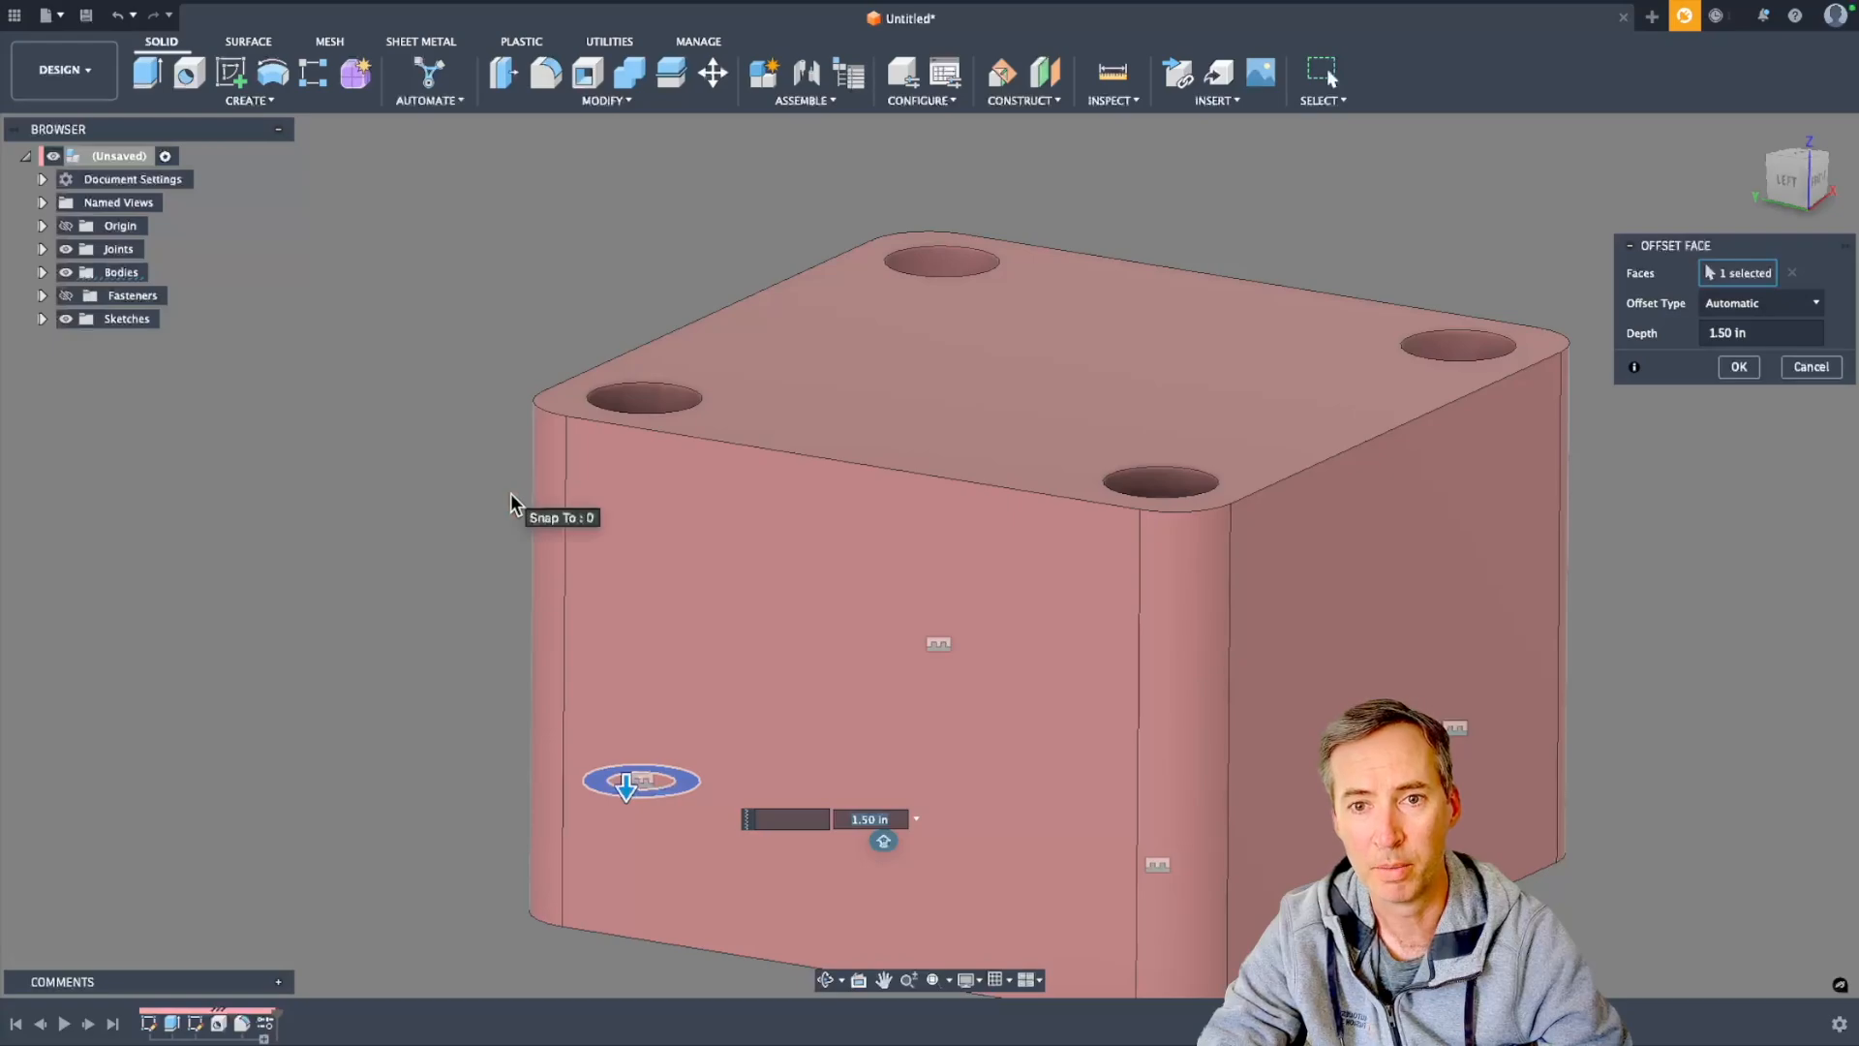
{"action": "left_click", "coordinate": [1740, 369]}
Show the fasteners again and view how the screws protrude below the block
{"action": "scroll", "coordinate": [867, 366], "scroll_direction": "down", "scroll_amount": 4}
{"action": "mouse_move", "coordinate": [868, 366]}
{"action": "middle_mouse_down", "text": "shift"}
{"action": "mouse_move", "coordinate": [867, 478]}
{"action": "mouse_move", "coordinate": [885, 397]}
{"action": "middle_mouse_up", "text": "shift"}
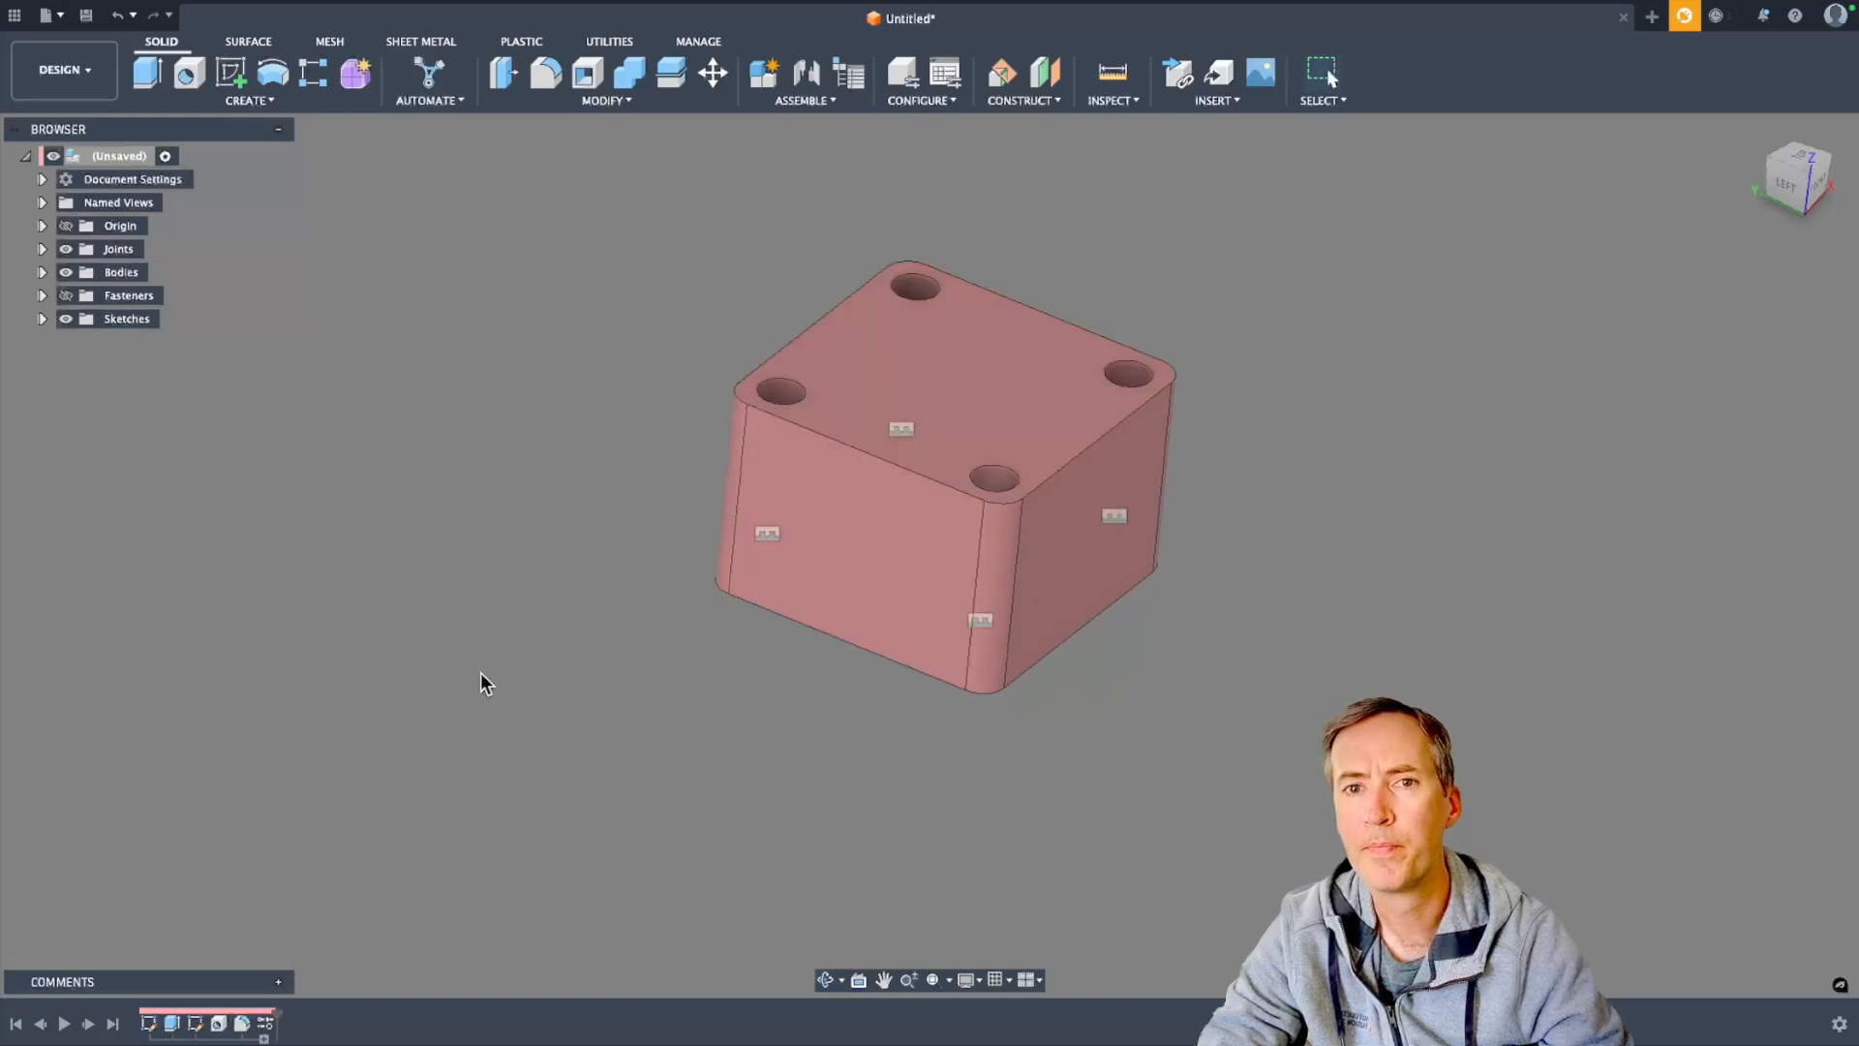
{"action": "mouse_move", "coordinate": [452, 619]}
{"action": "middle_mouse_down", "text": "shift"}
{"action": "mouse_move", "coordinate": [436, 726]}
{"action": "mouse_move", "coordinate": [420, 705]}
{"action": "middle_mouse_up", "text": "shift"}
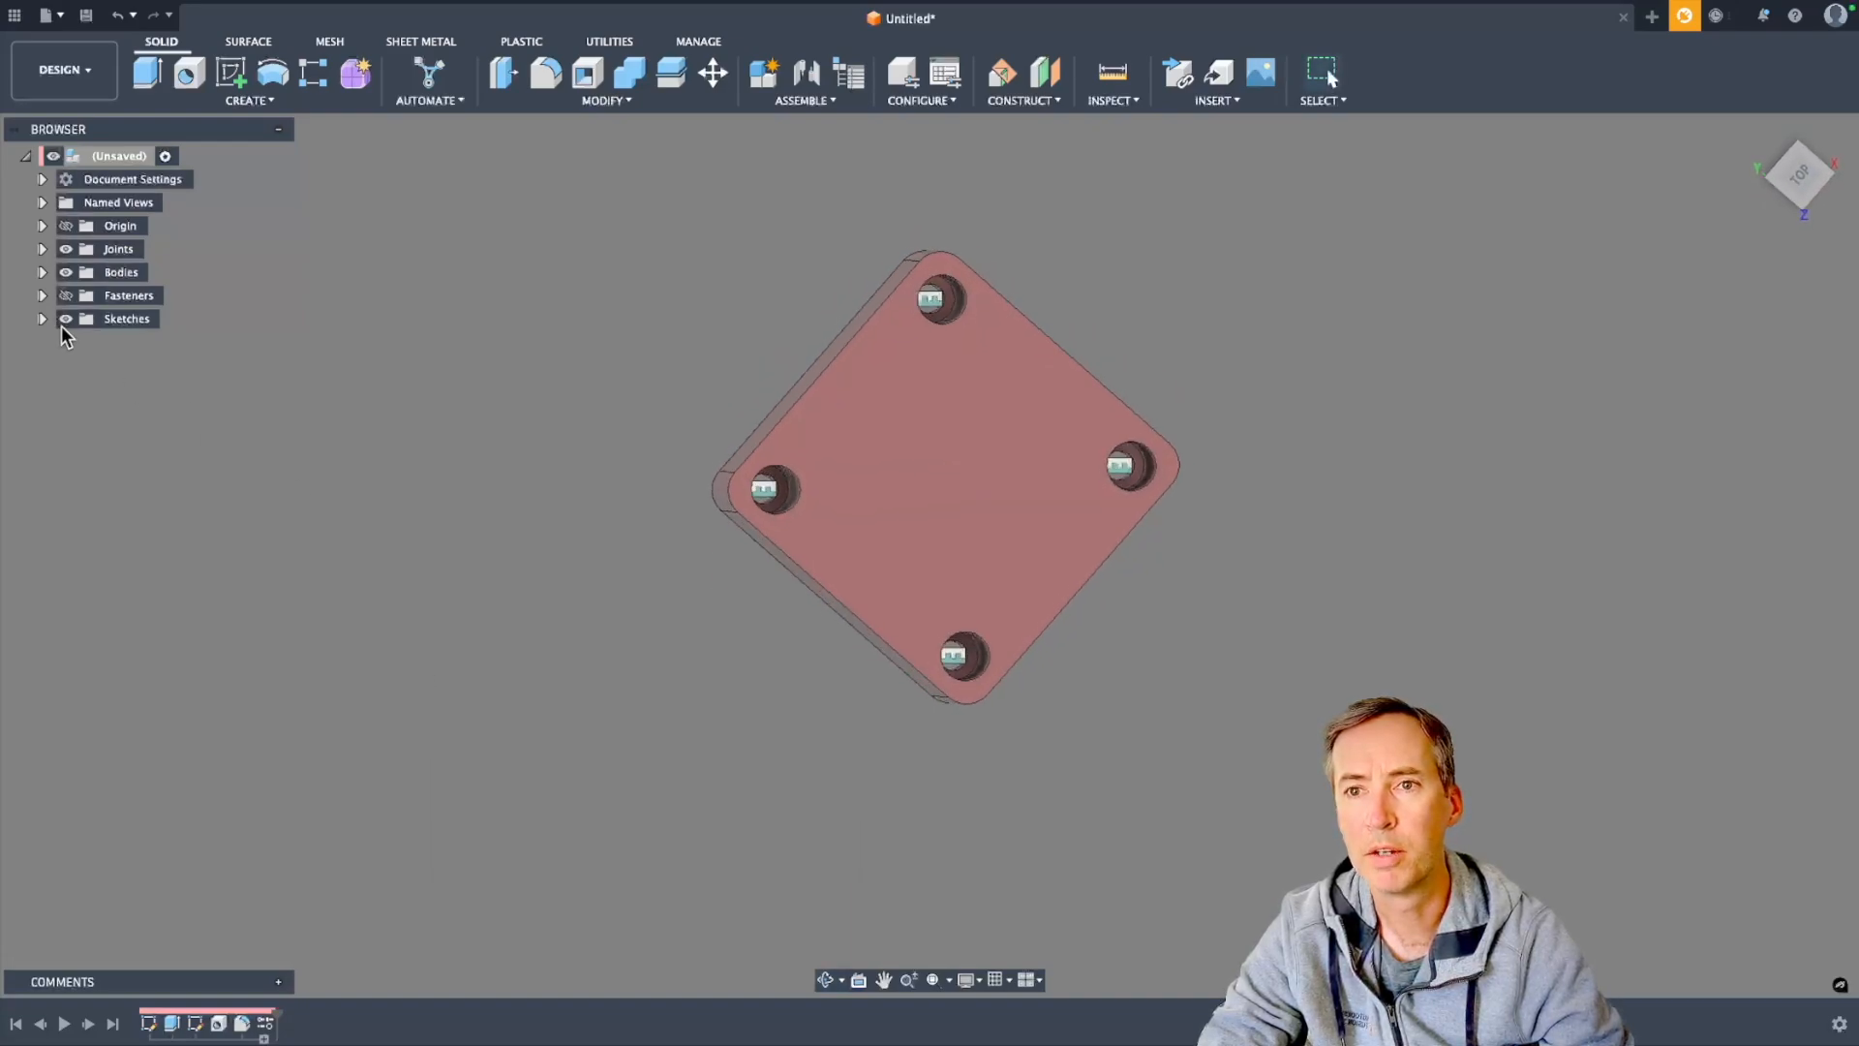
{"action": "left_click", "coordinate": [66, 297]}
{"action": "middle_click_drag", "start_coordinate": [581, 582], "coordinate": [523, 374], "text": "shift"}
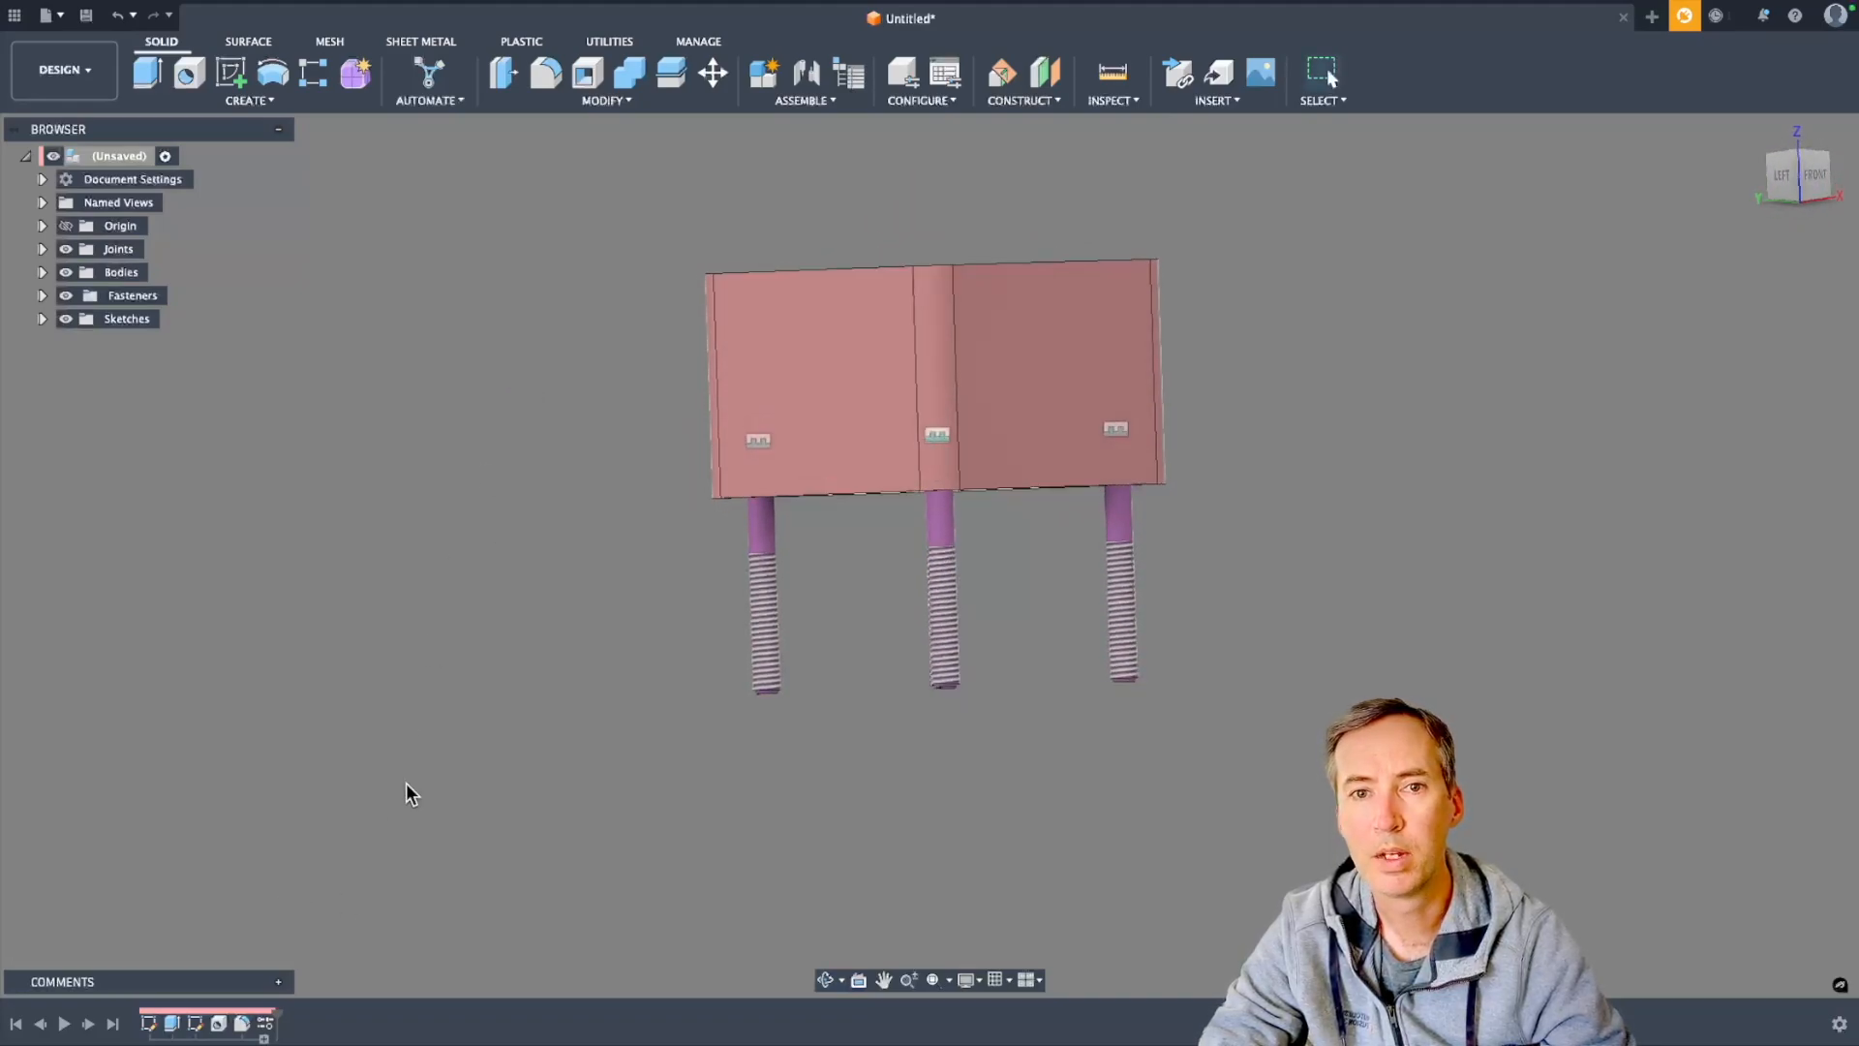
Edit the socket head cap screw fastener group and accept the automatic 7/8 nominal length to refit the screws
{"action": "left_click", "coordinate": [263, 1023]}
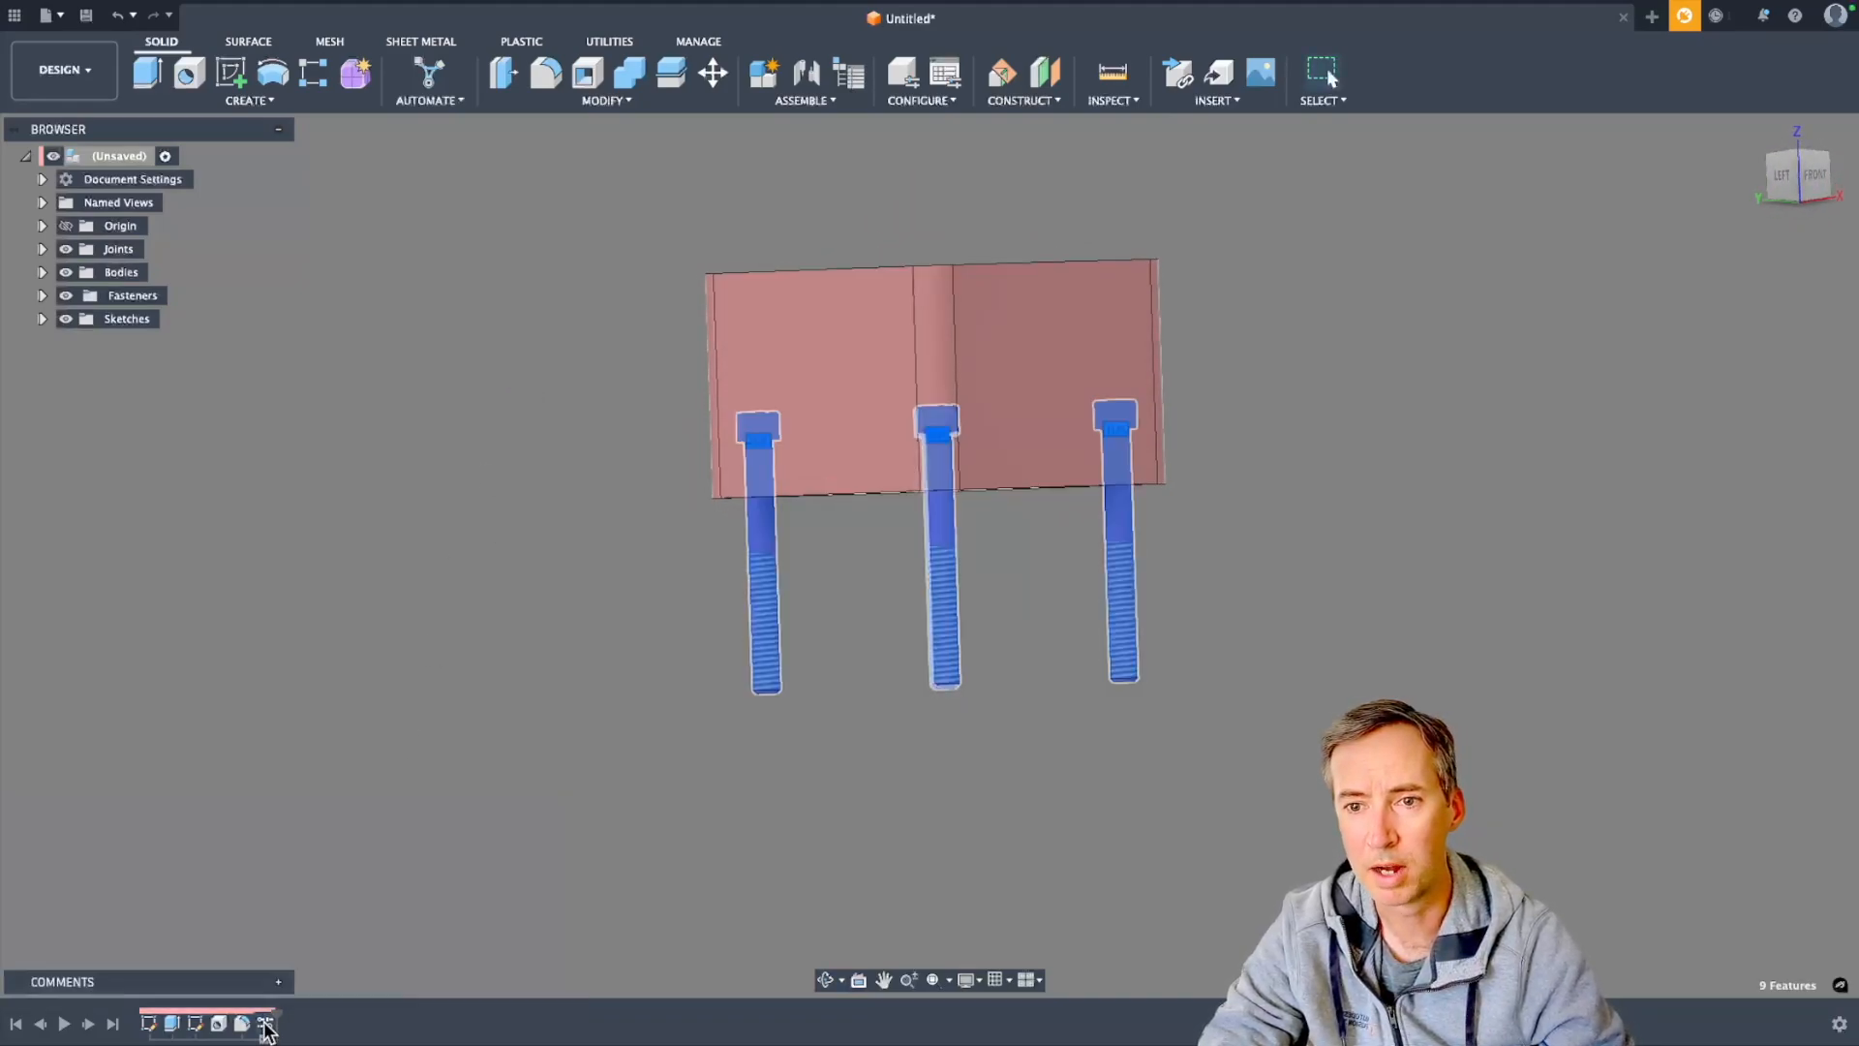
{"action": "right_click", "coordinate": [264, 1024]}
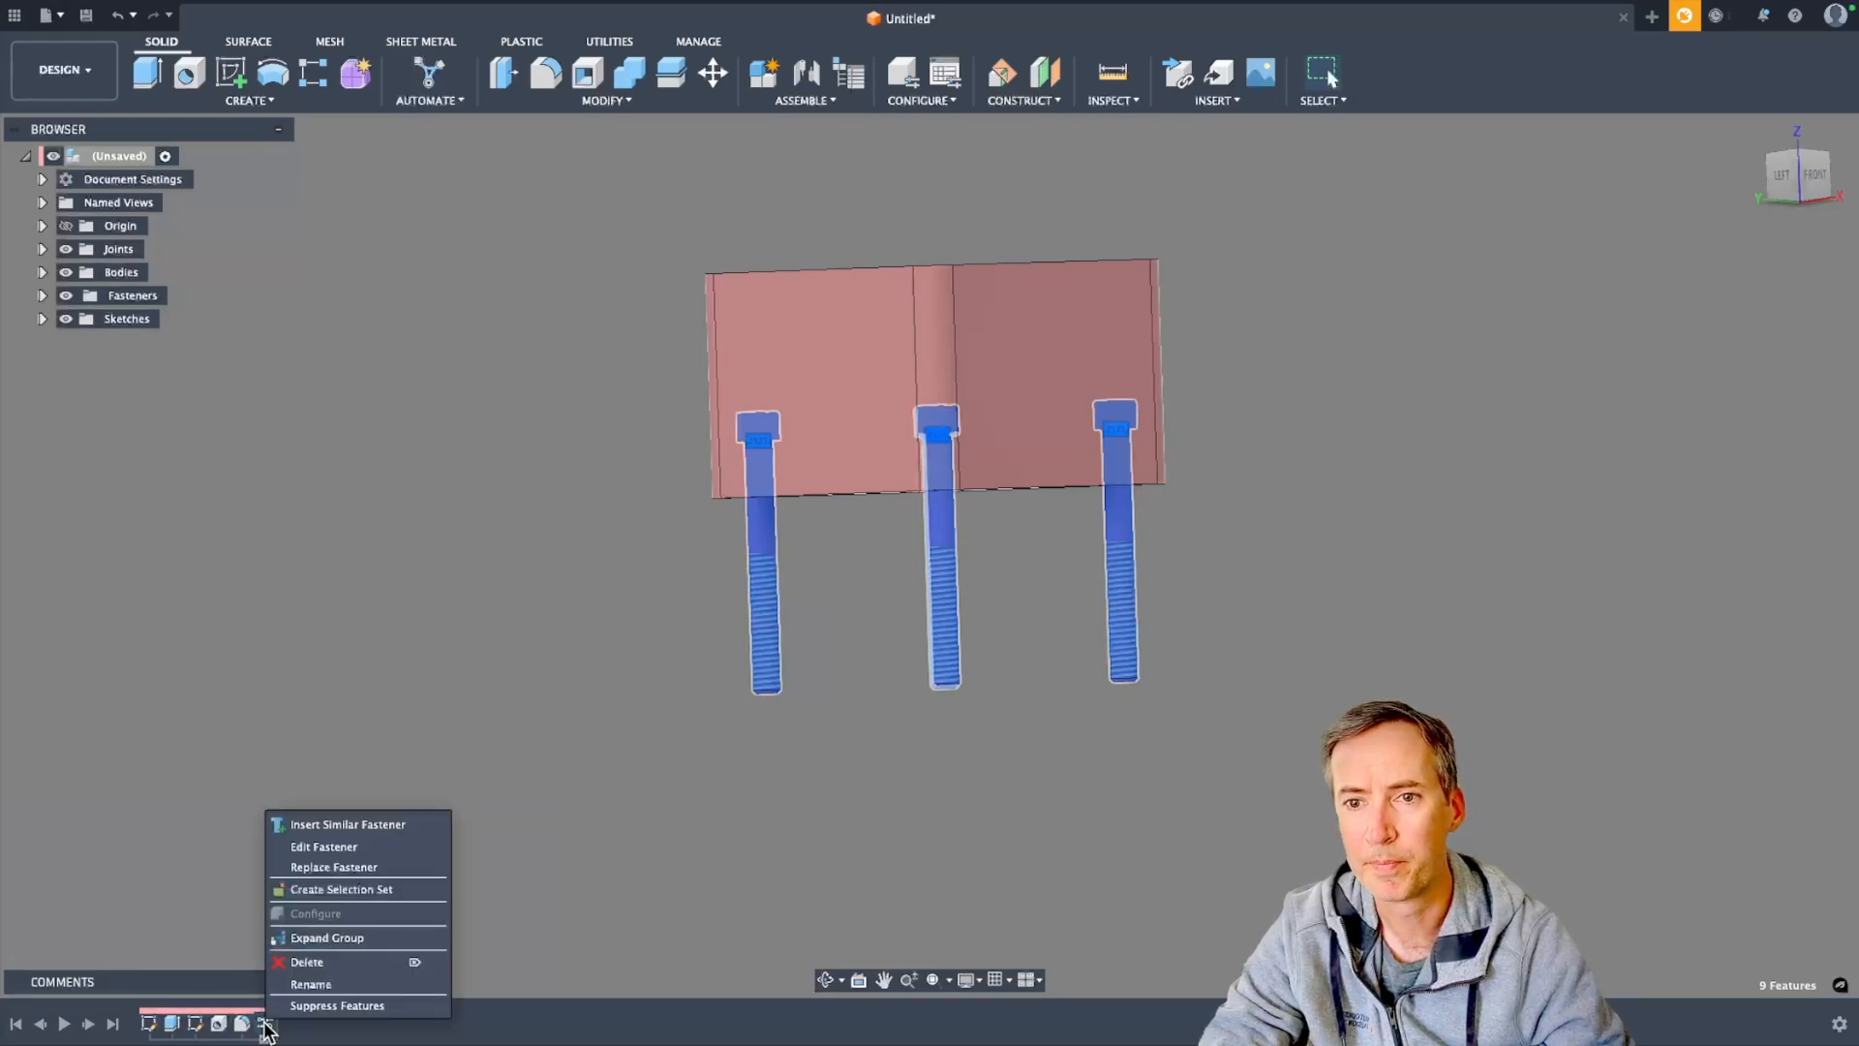
{"action": "left_click", "coordinate": [346, 844]}
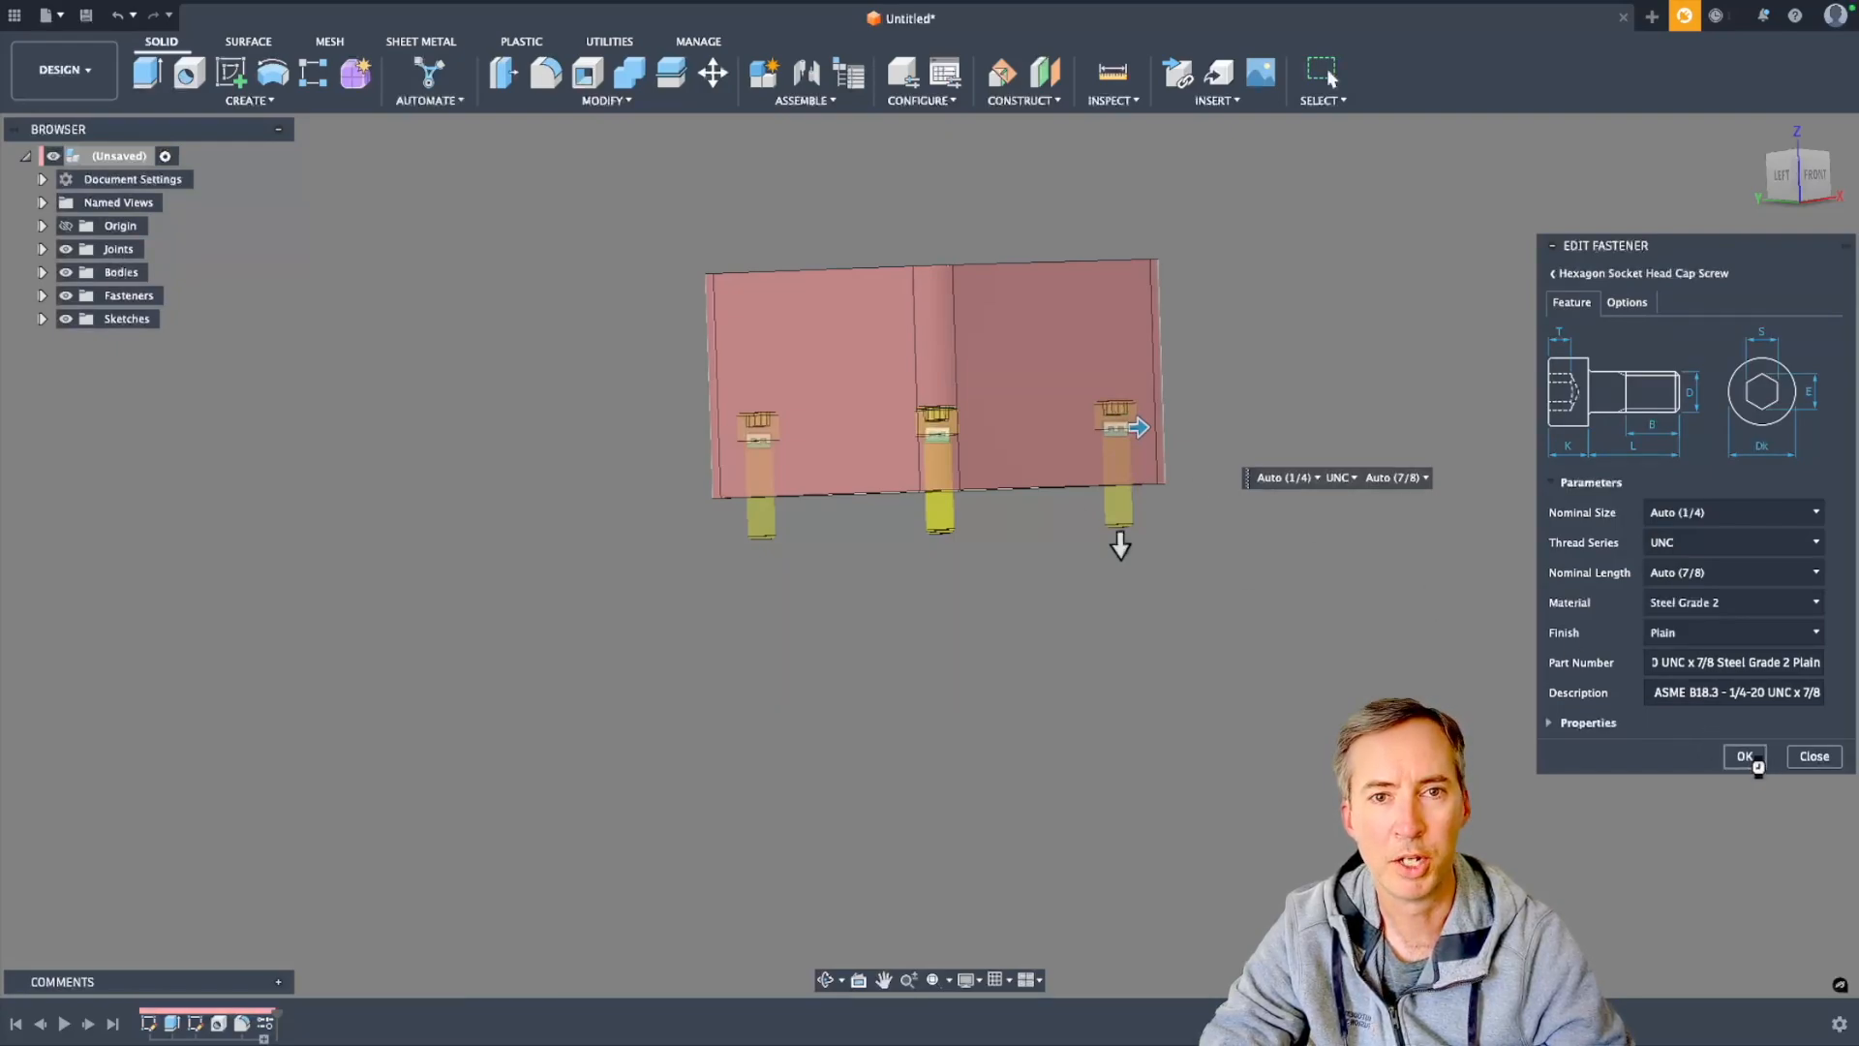
{"action": "left_click", "coordinate": [1746, 756]}
{"action": "middle_click_drag", "start_coordinate": [1193, 528], "coordinate": [1132, 494], "text": "shift"}
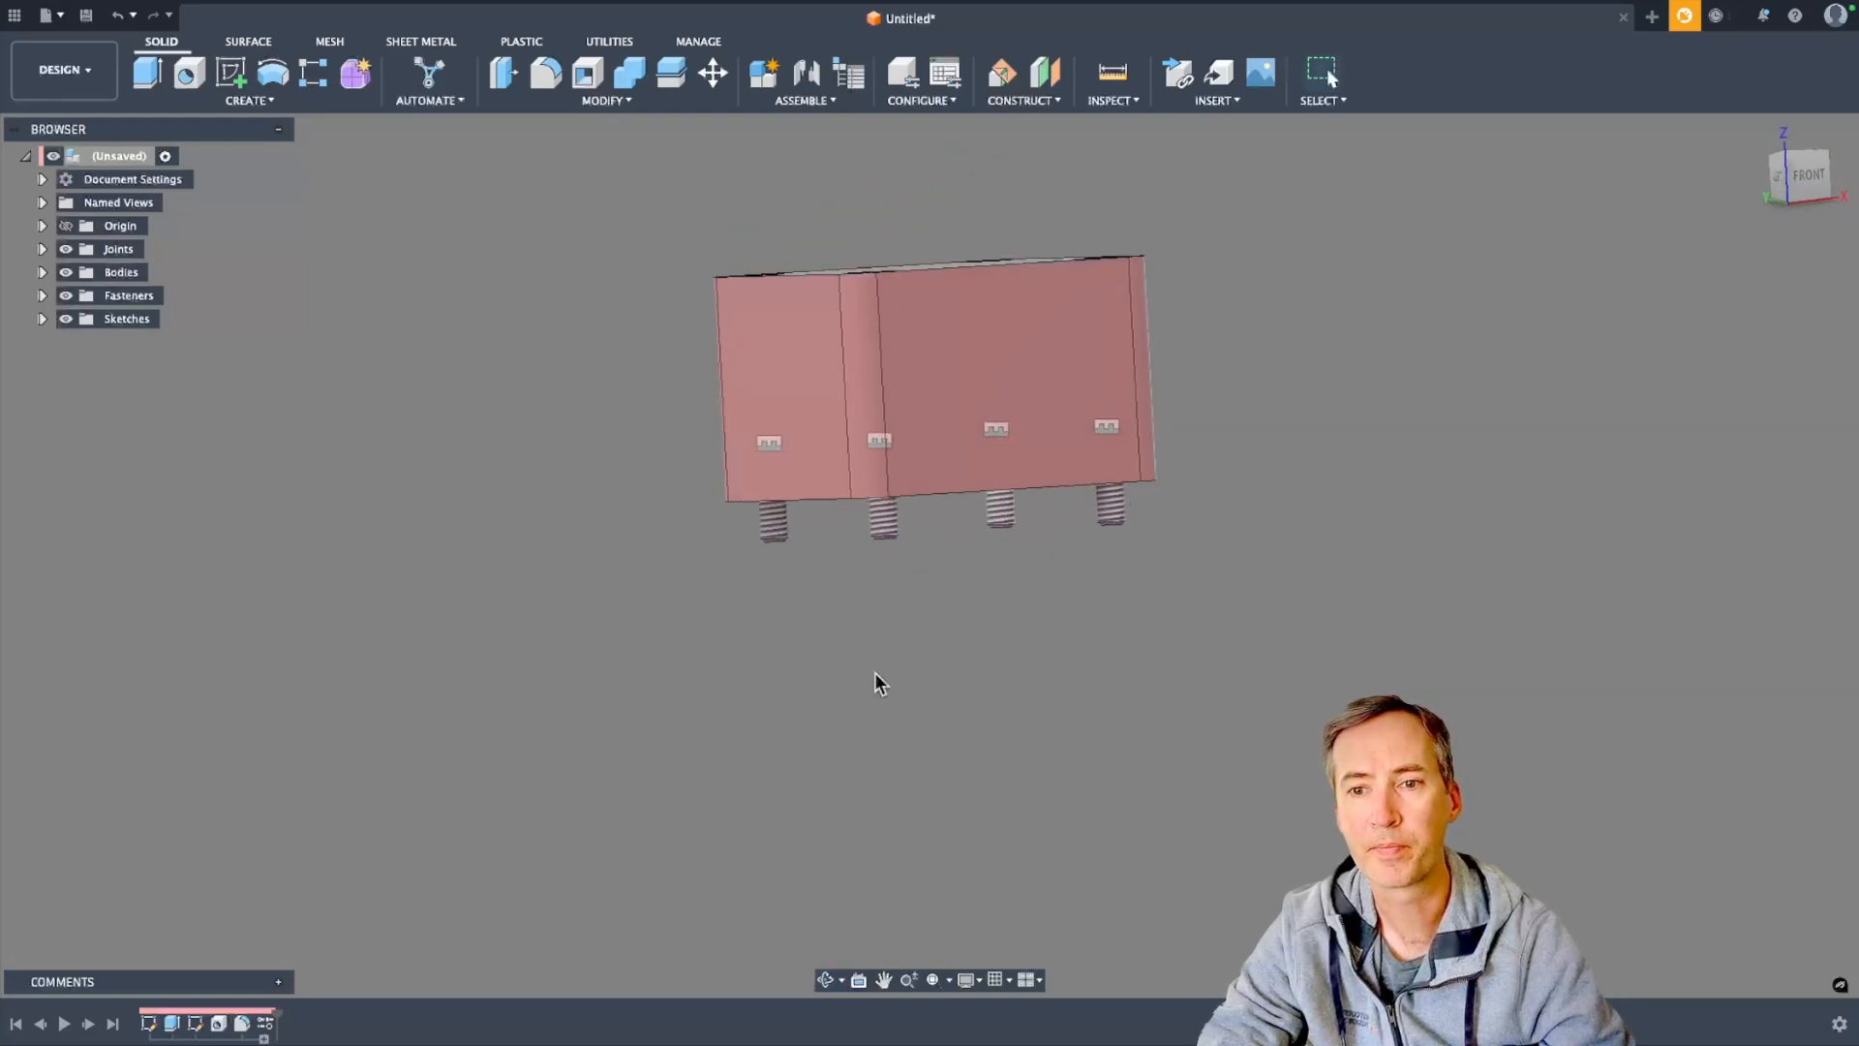
Open the hole feature's settings to check the counterbore depth, and leave without changes
{"action": "double_click", "coordinate": [220, 1025]}
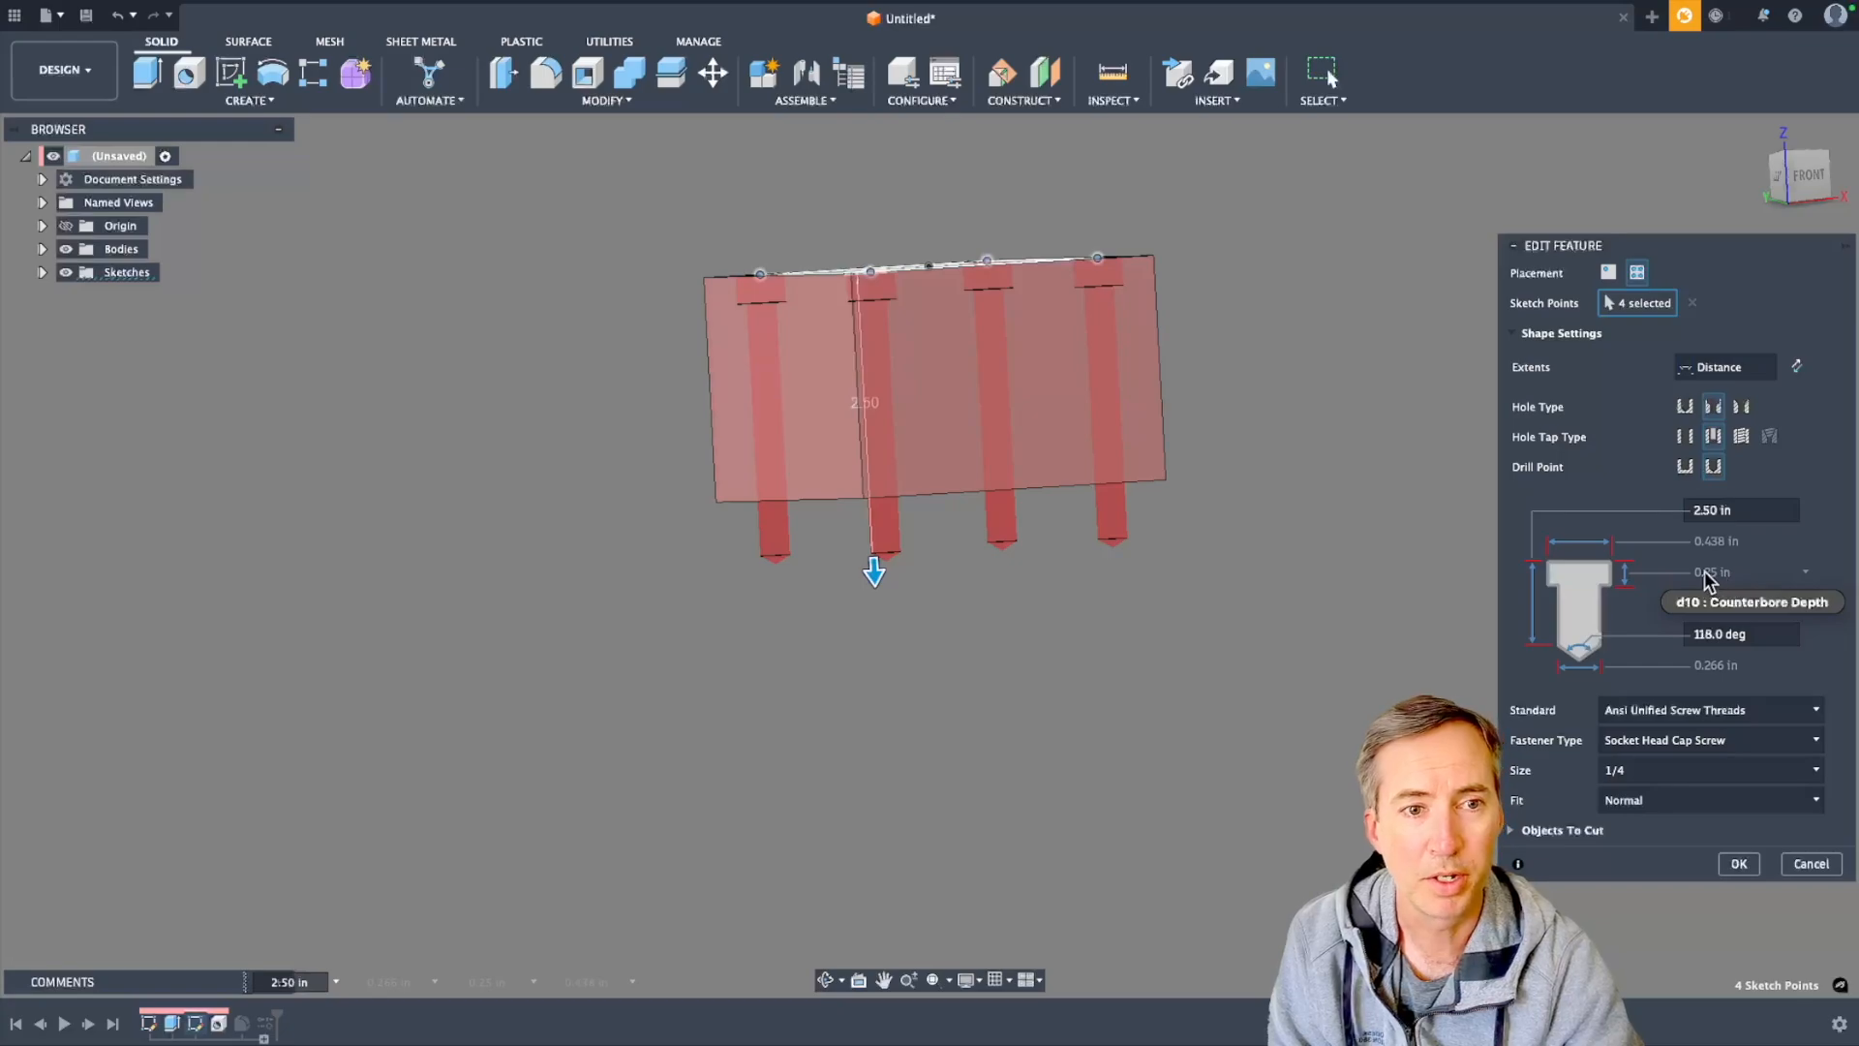
{"action": "left_click", "coordinate": [1812, 865]}
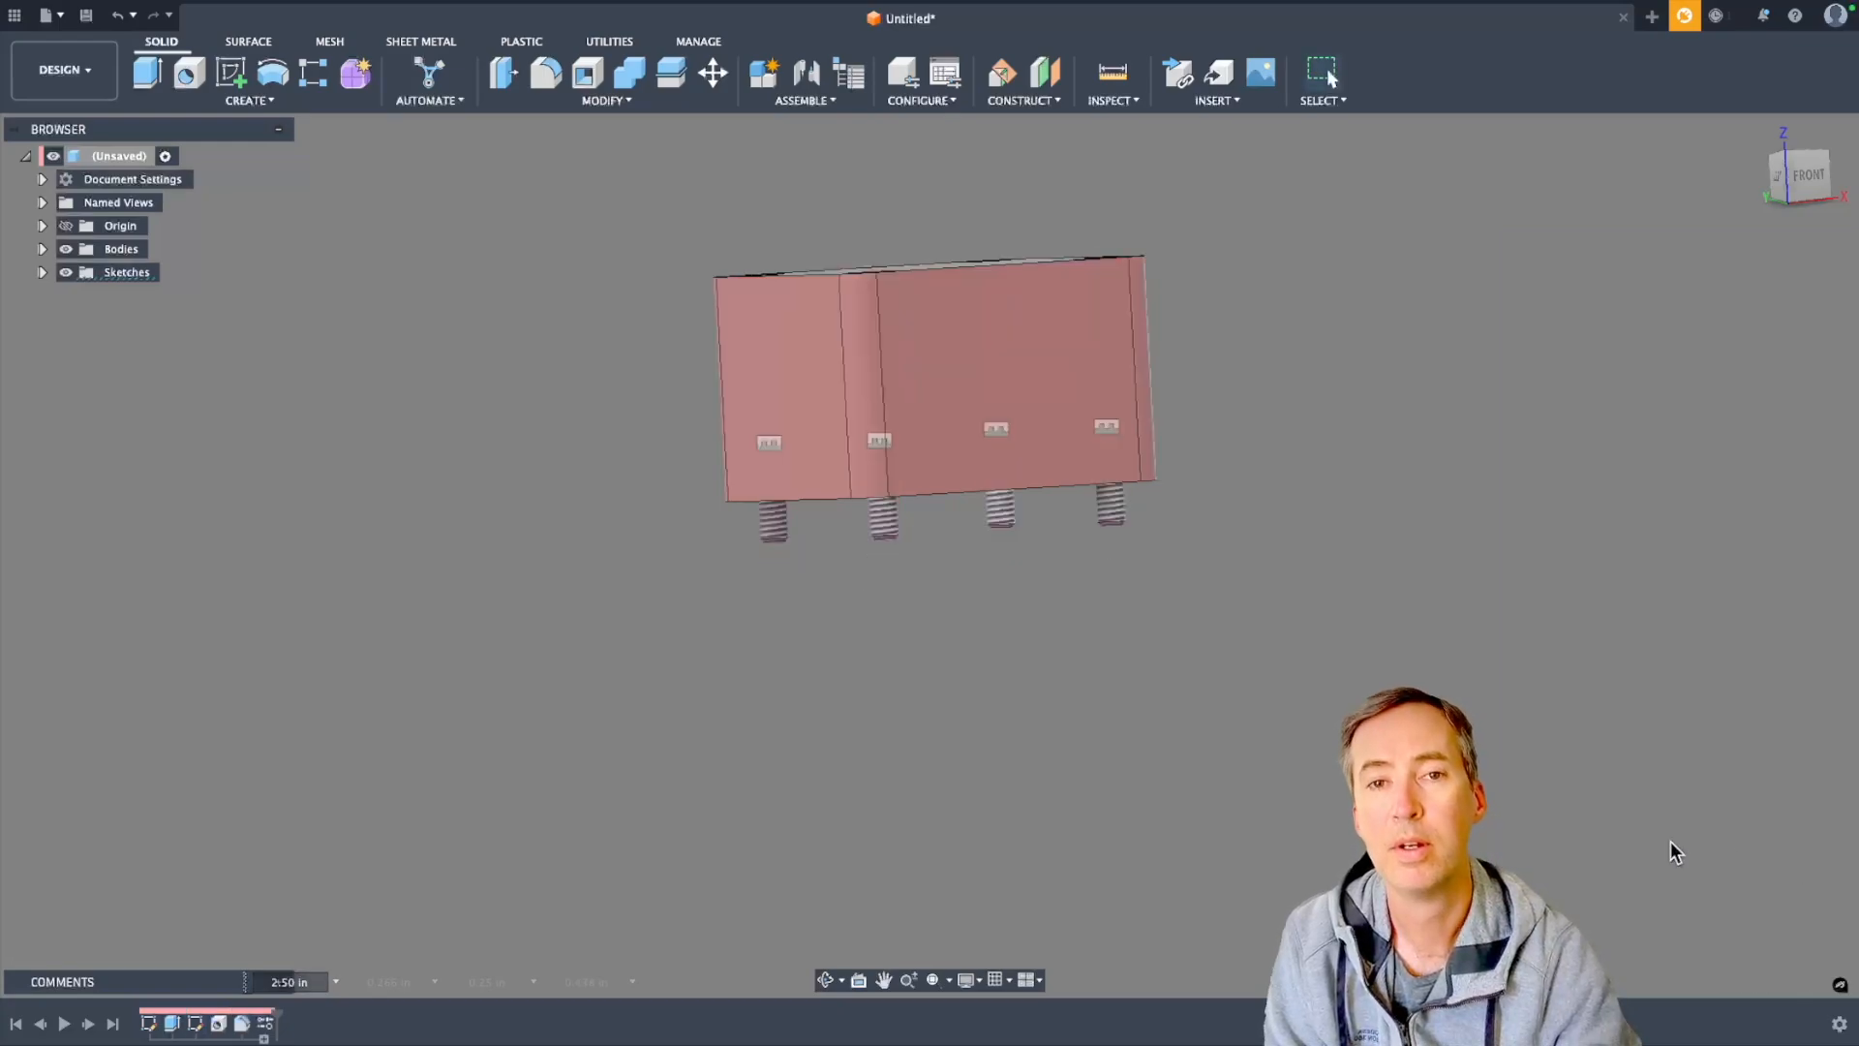
Filter the model parameters by 1 and examine the Hole1 entries, including hole depth, counterbore depth and counterbore diameter
{"action": "middle_click_drag", "start_coordinate": [575, 668], "coordinate": [461, 564], "text": "shift"}
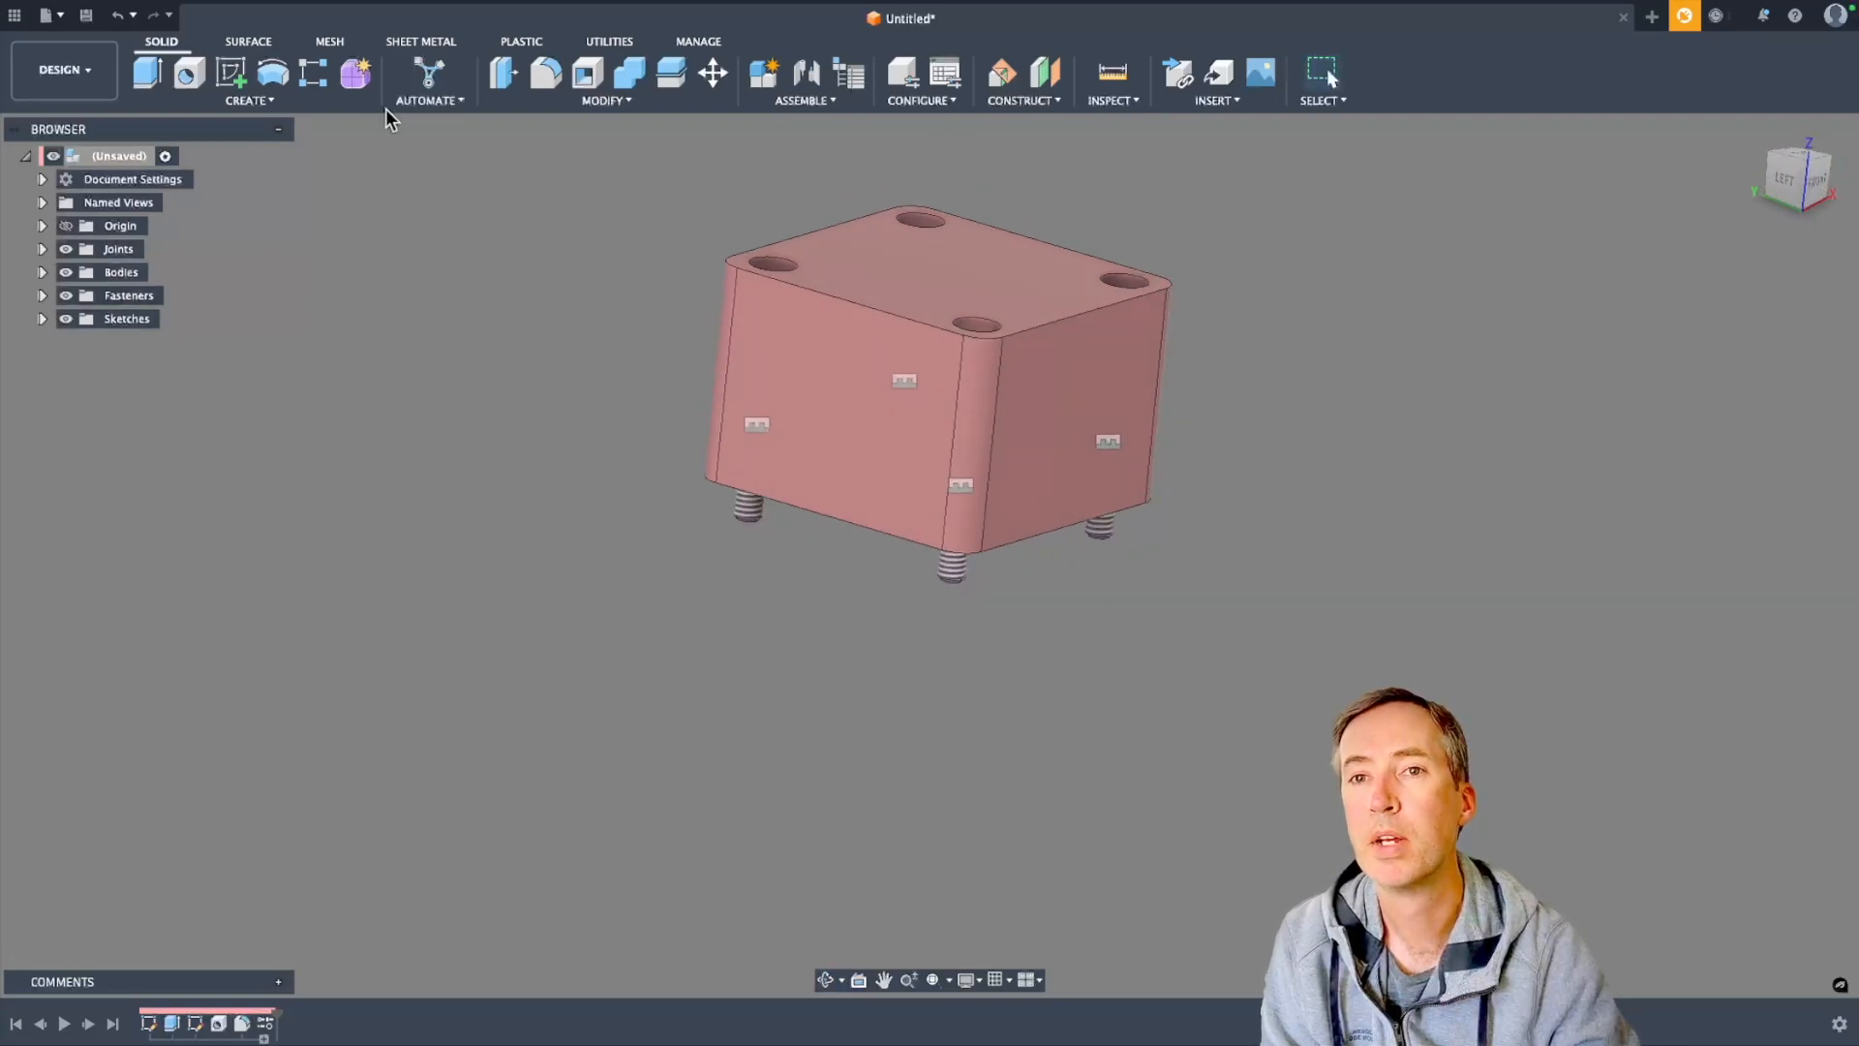
{"action": "left_click", "coordinate": [602, 102]}
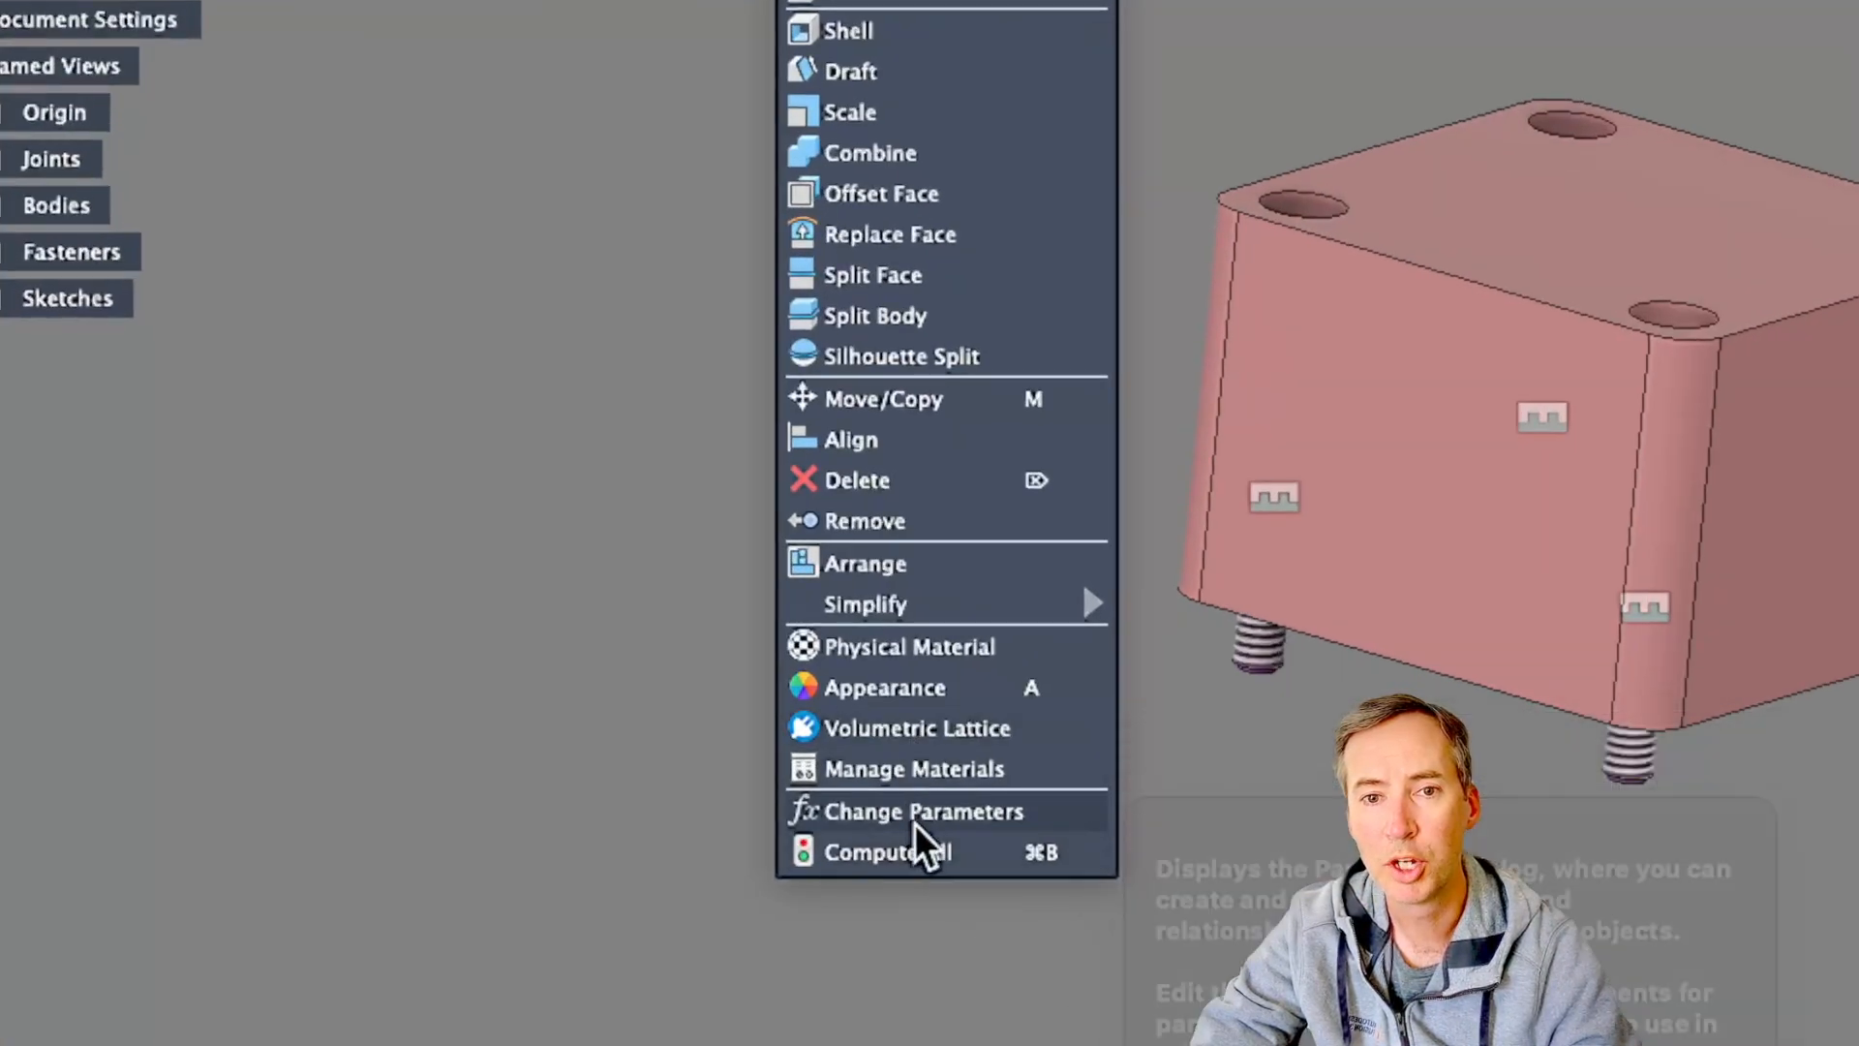
{"action": "left_click", "coordinate": [916, 818]}
{"action": "type", "text": "1"}
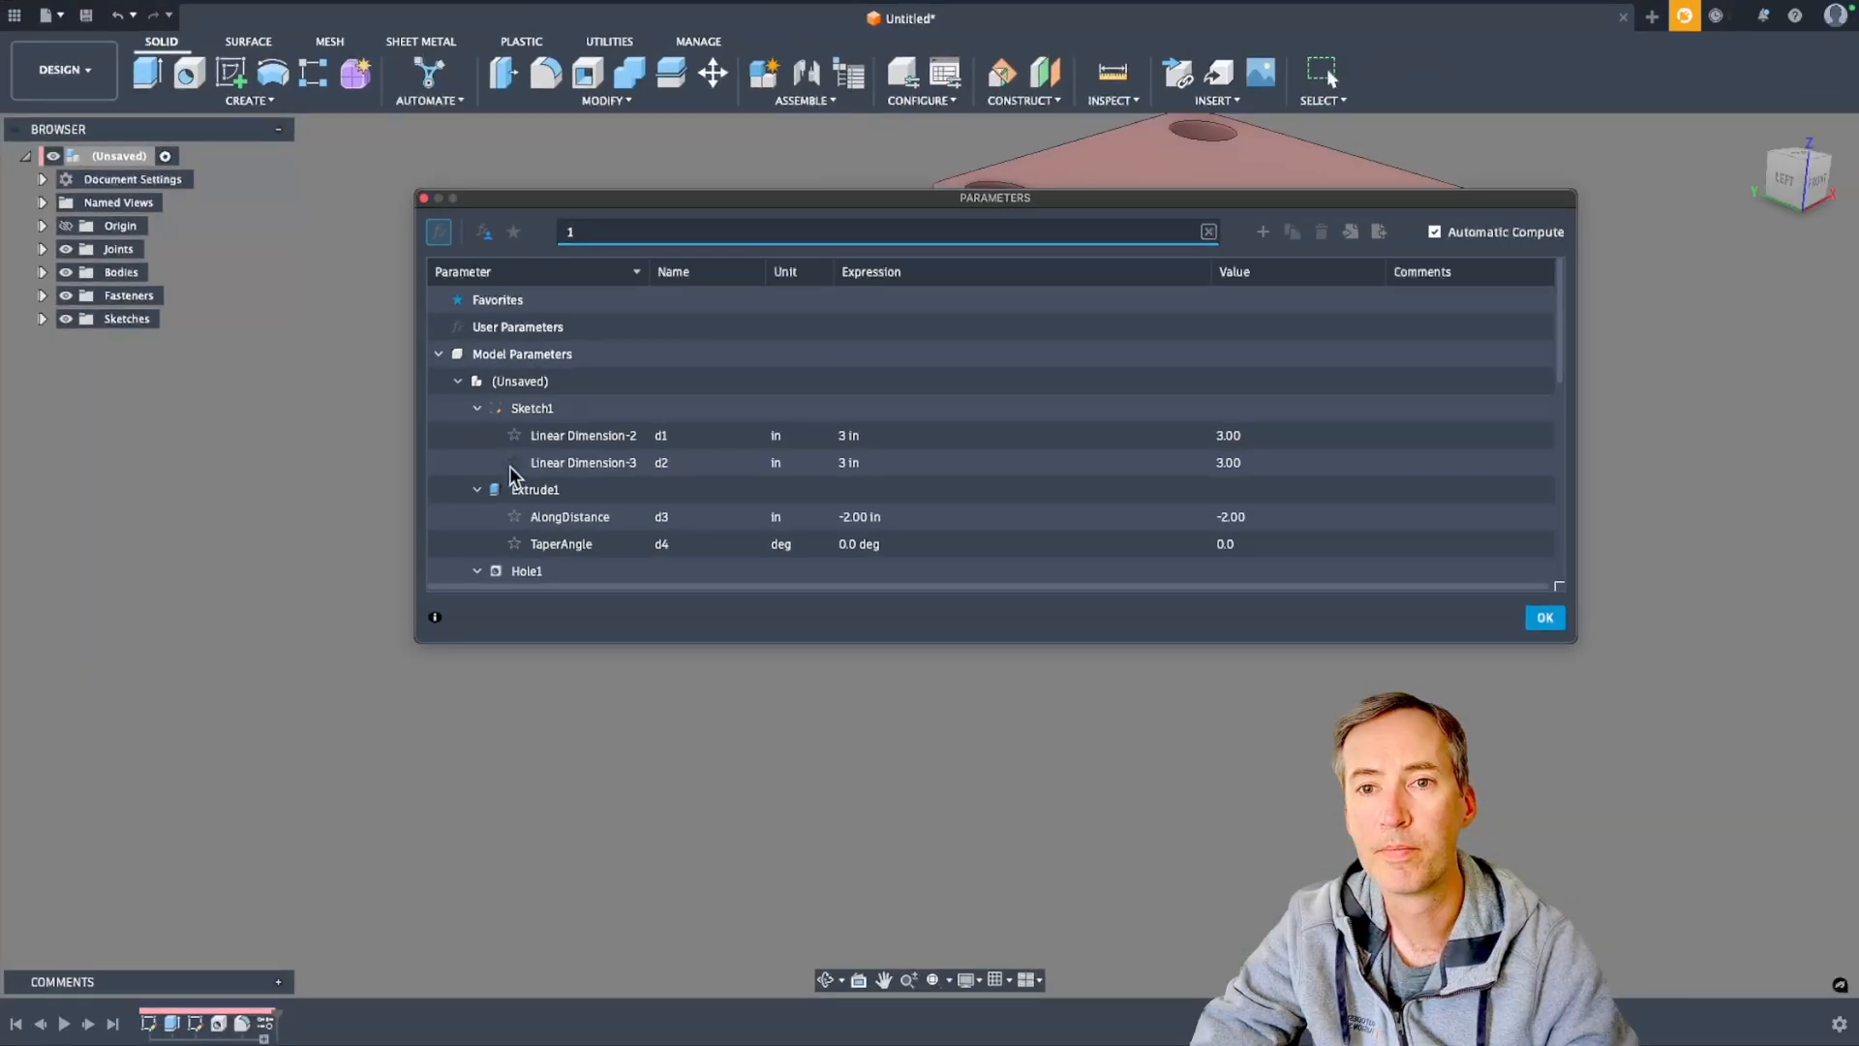
{"action": "left_click", "coordinate": [503, 569]}
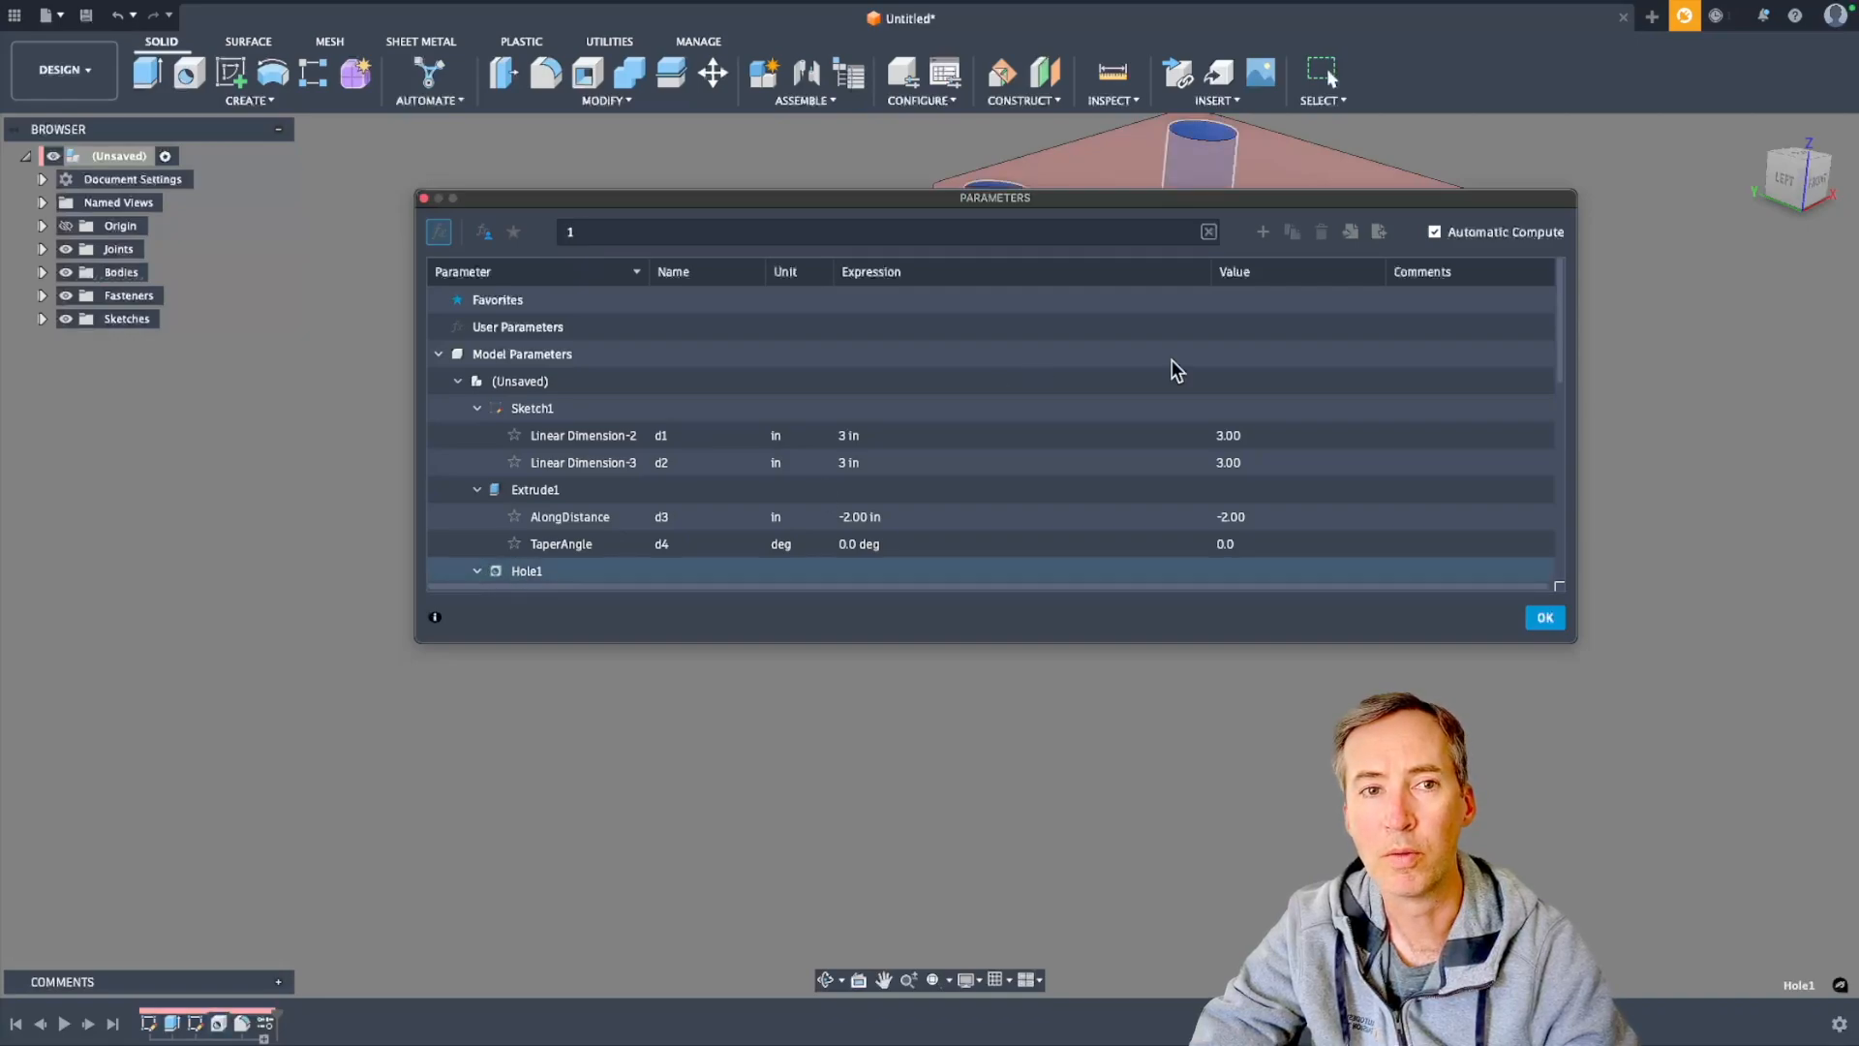
{"action": "left_click_drag", "start_coordinate": [1547, 315], "coordinate": [1553, 399]}
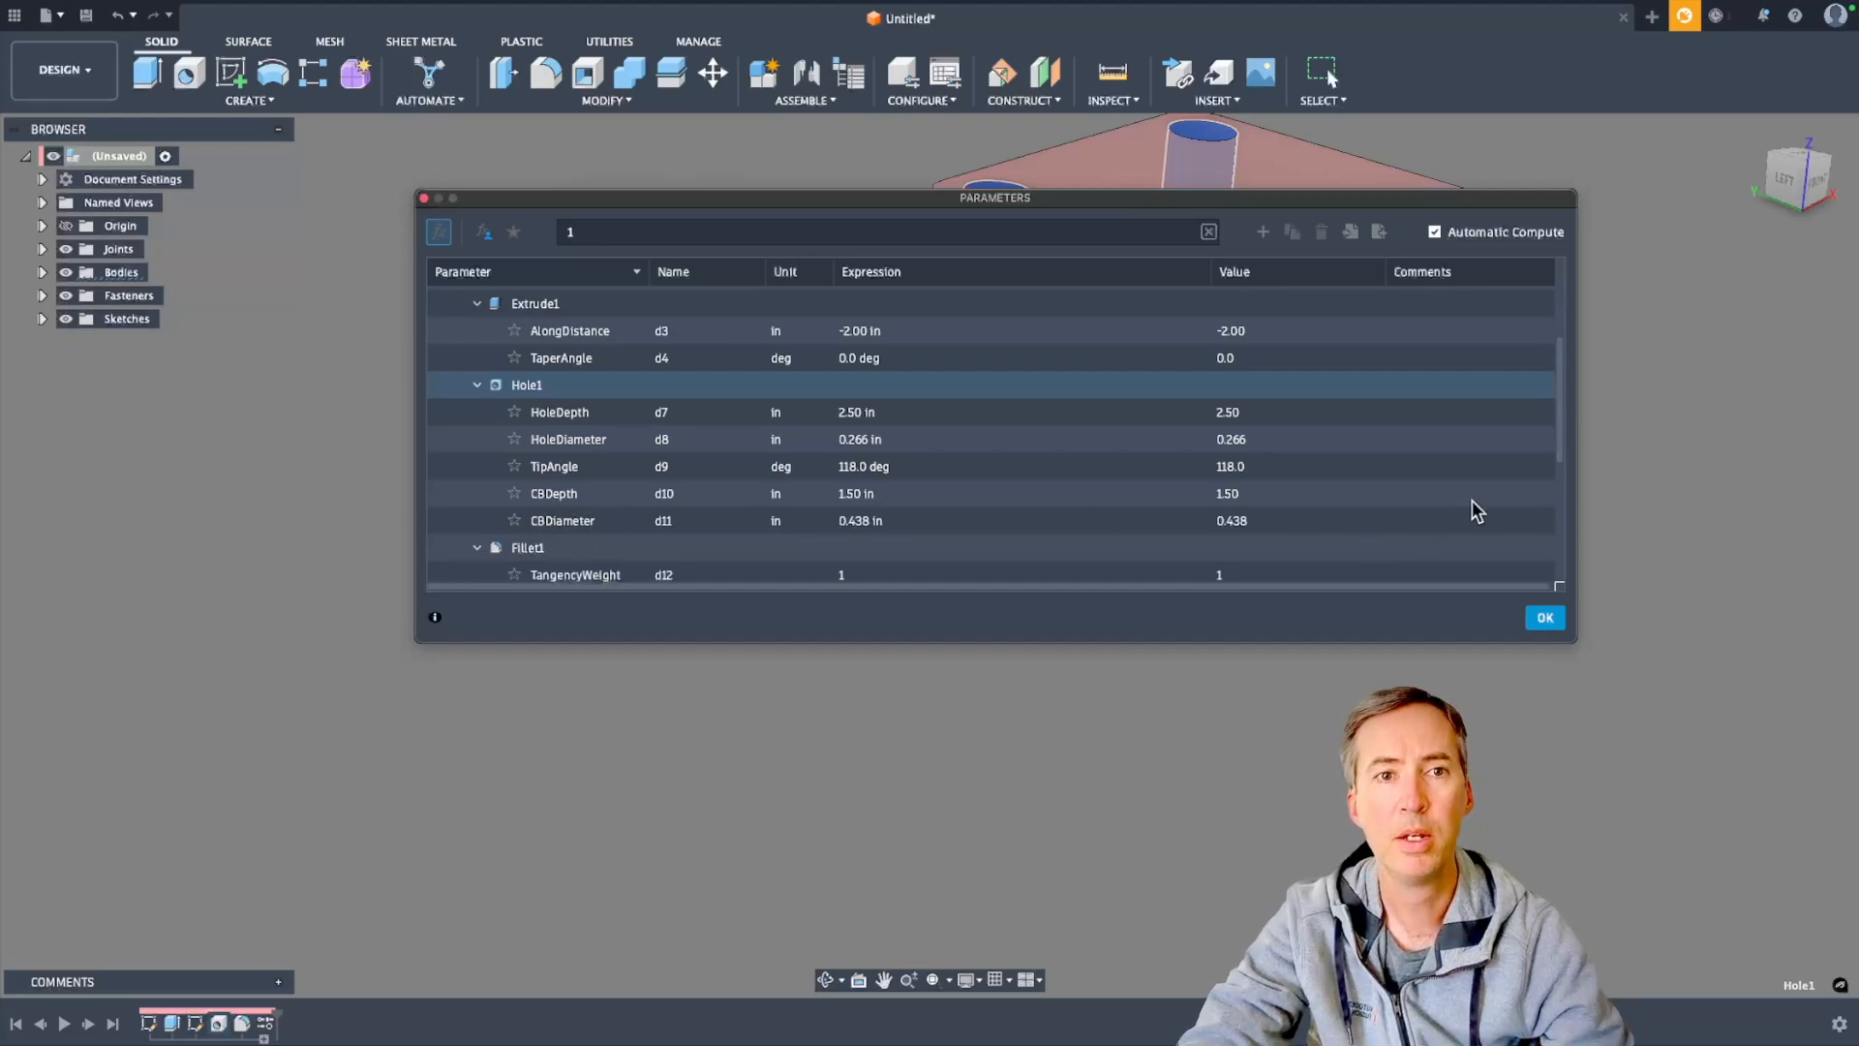
{"action": "left_click_drag", "start_coordinate": [1555, 415], "coordinate": [1553, 478]}
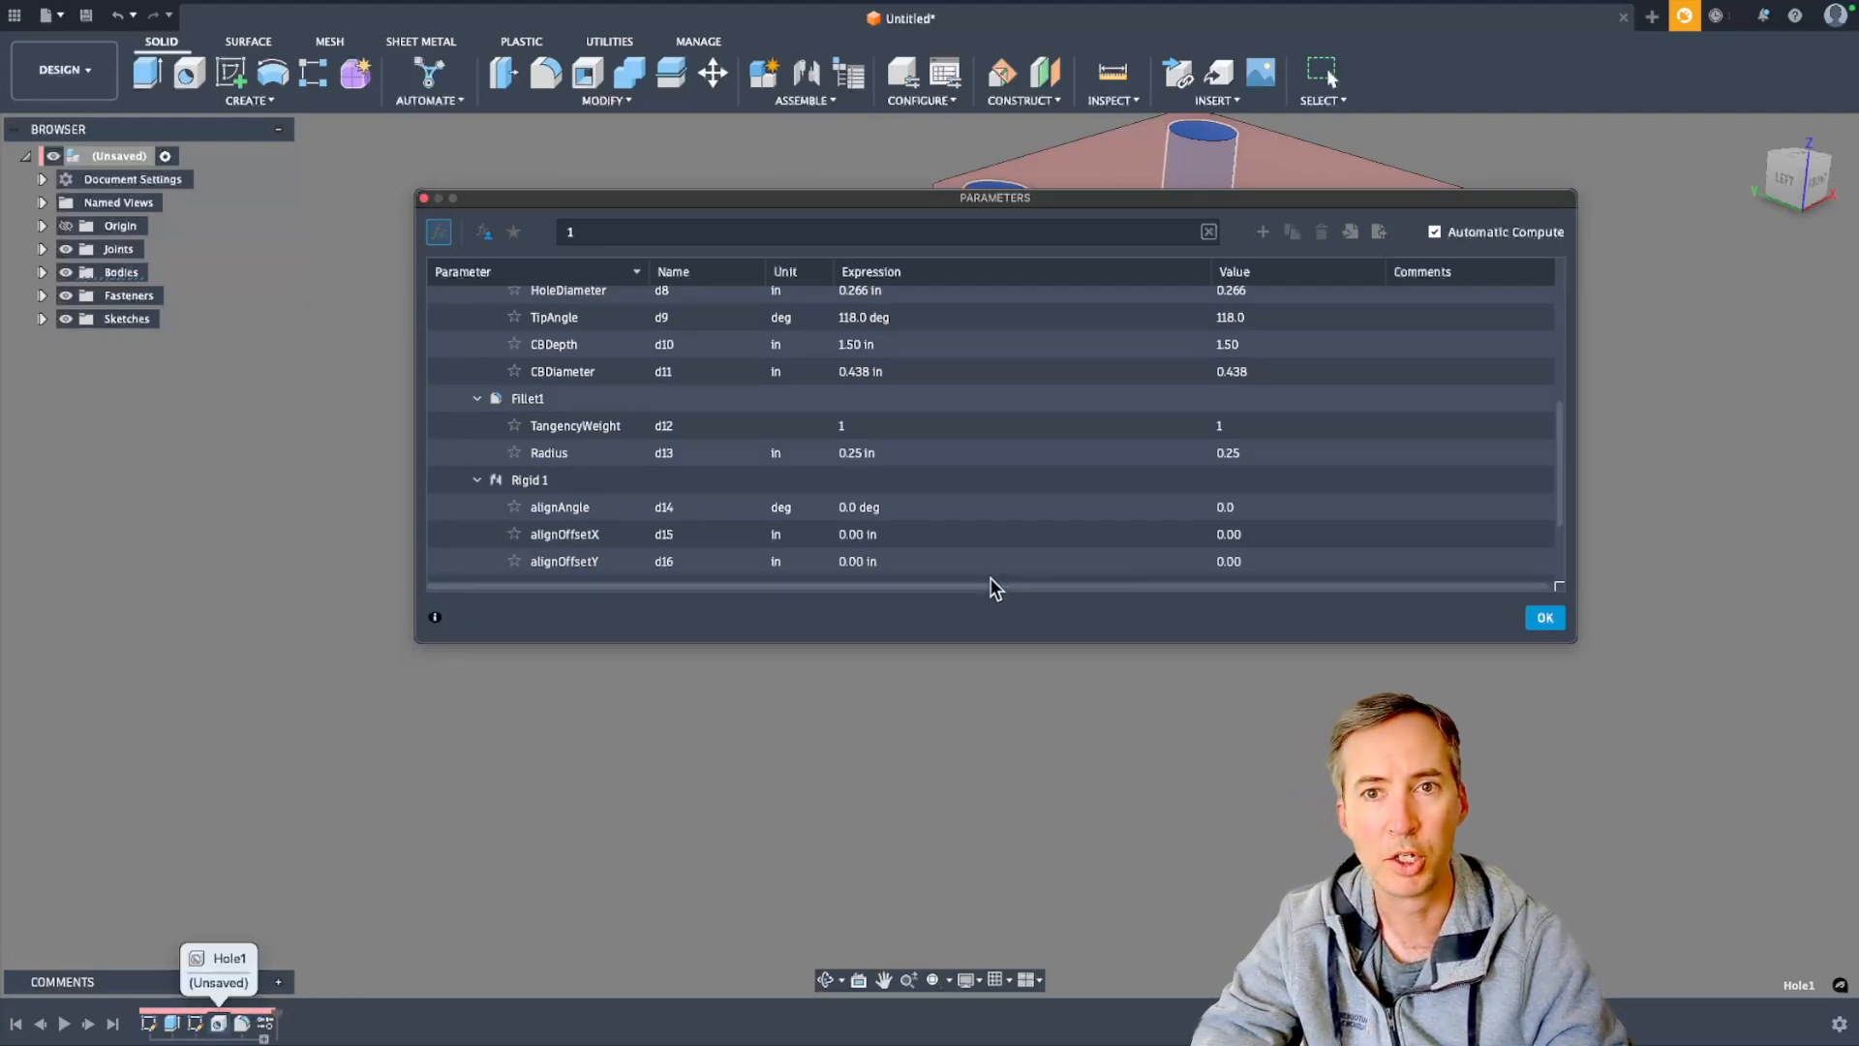
{"action": "left_click_drag", "start_coordinate": [1559, 505], "coordinate": [1556, 468]}
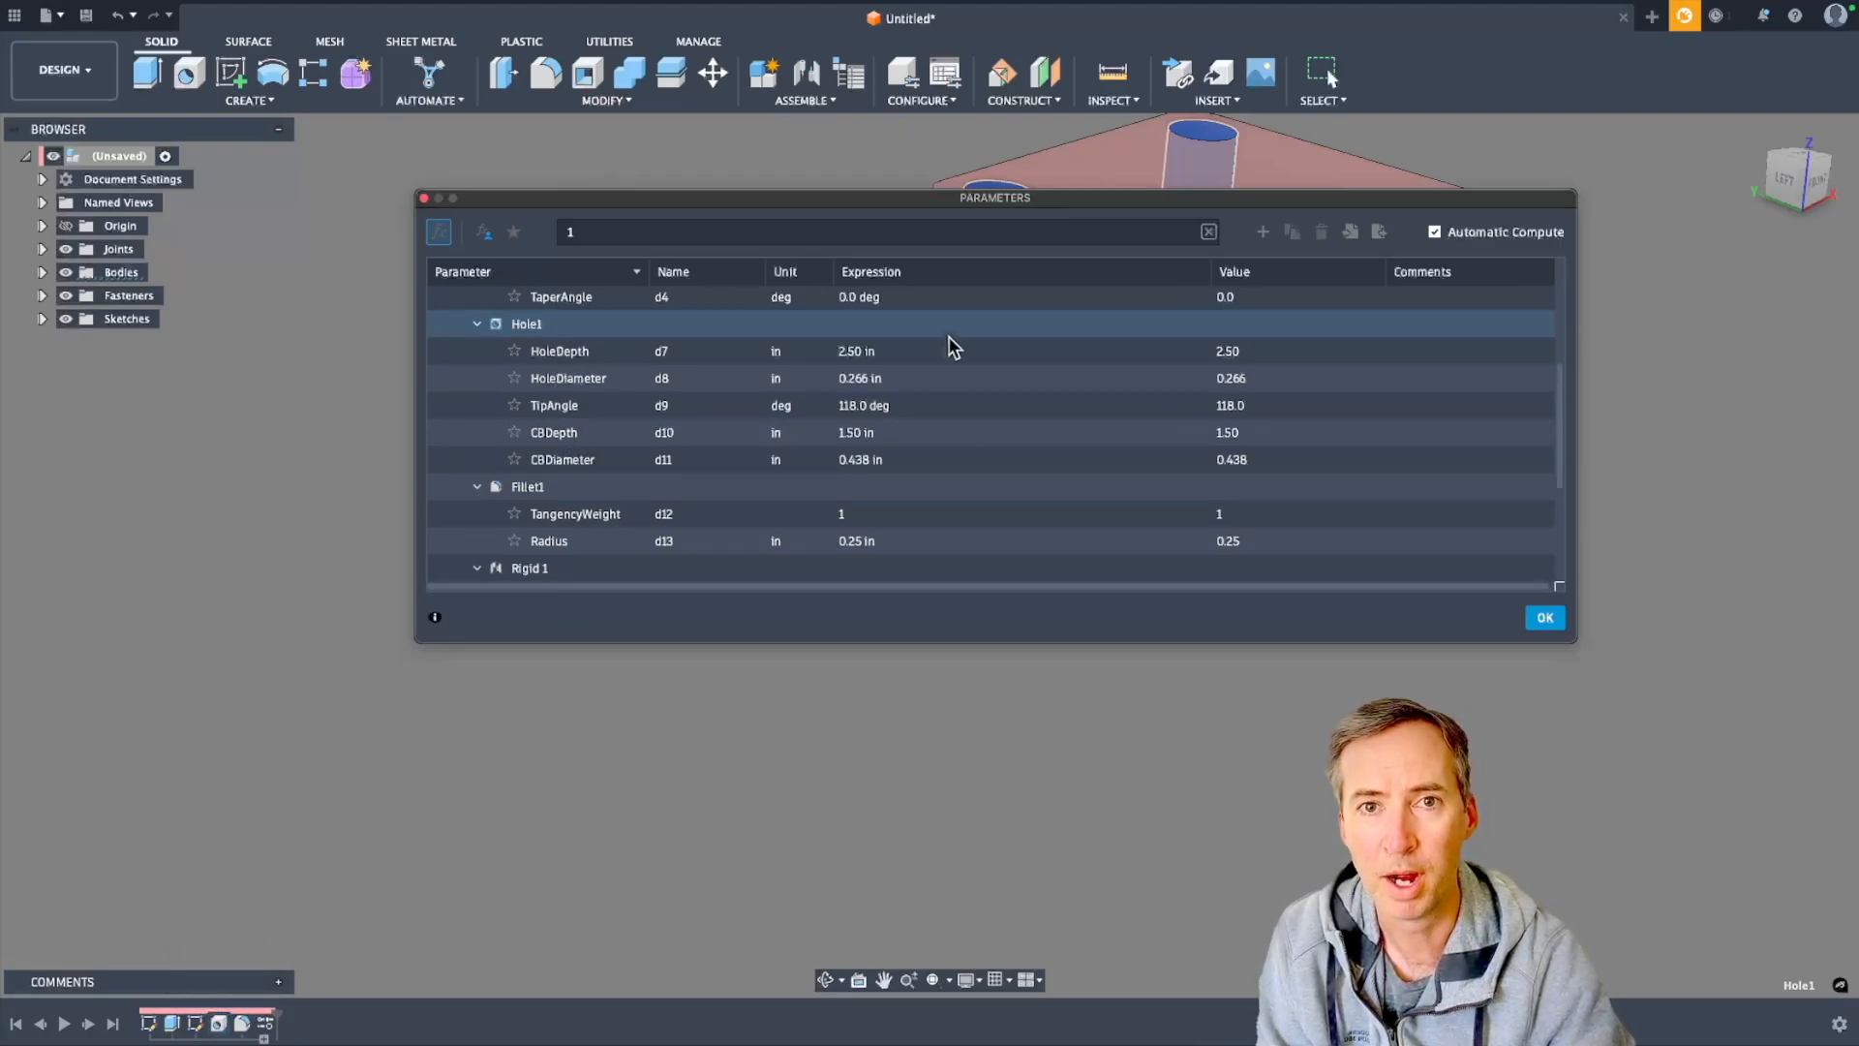
{"action": "left_click_drag", "start_coordinate": [944, 211], "coordinate": [465, 338]}
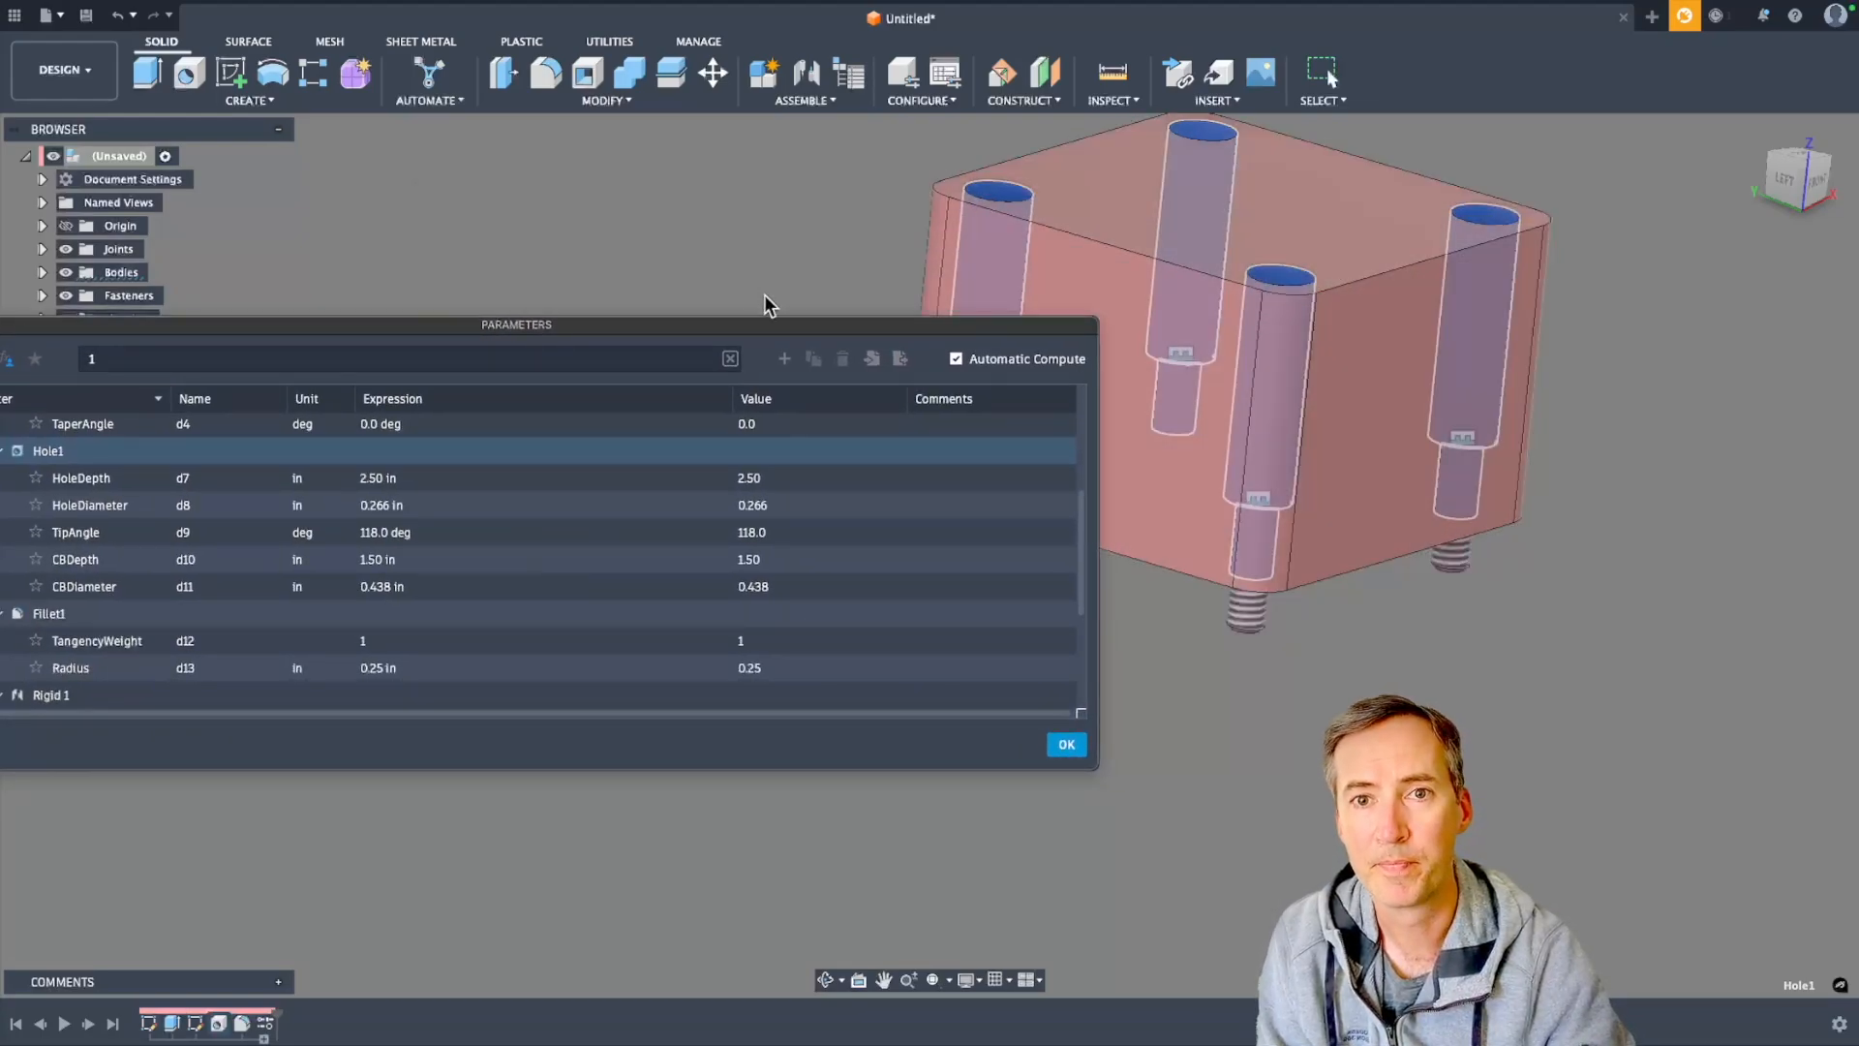
{"action": "left_click_drag", "start_coordinate": [765, 328], "coordinate": [1083, 260]}
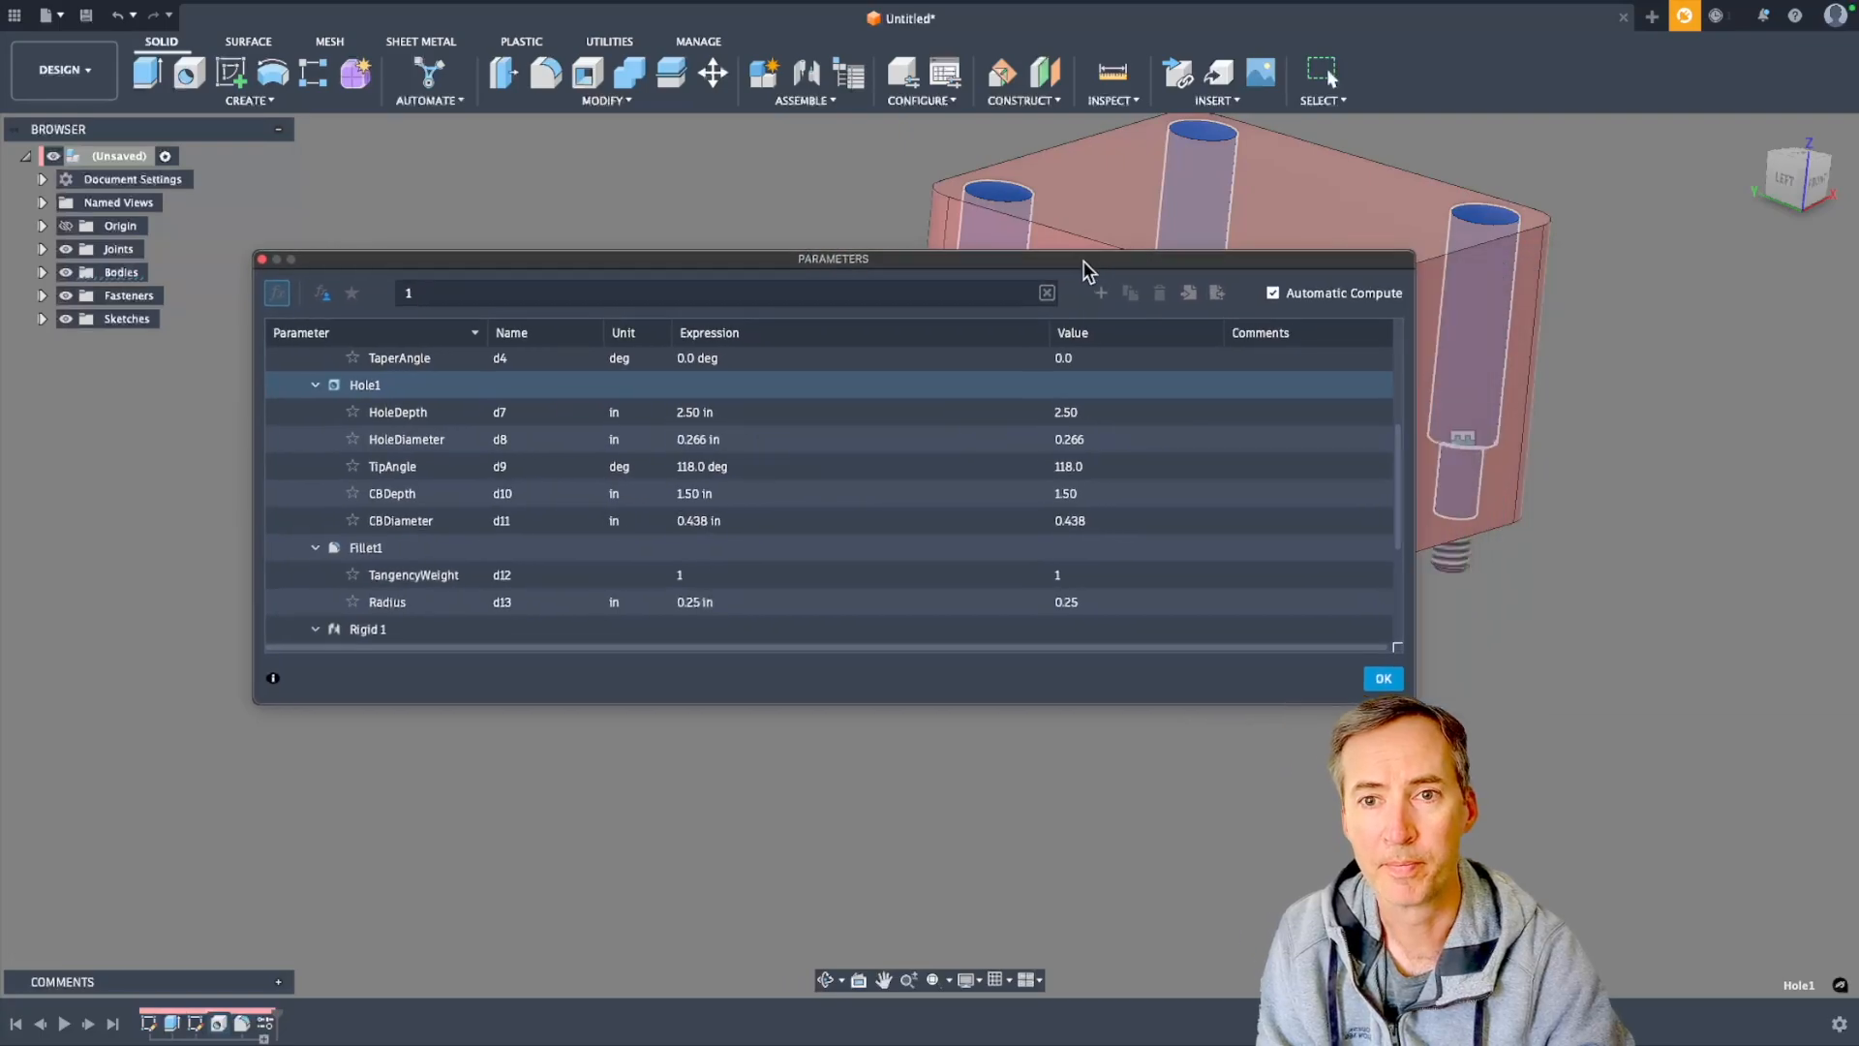
{"action": "left_click", "coordinate": [1381, 679]}
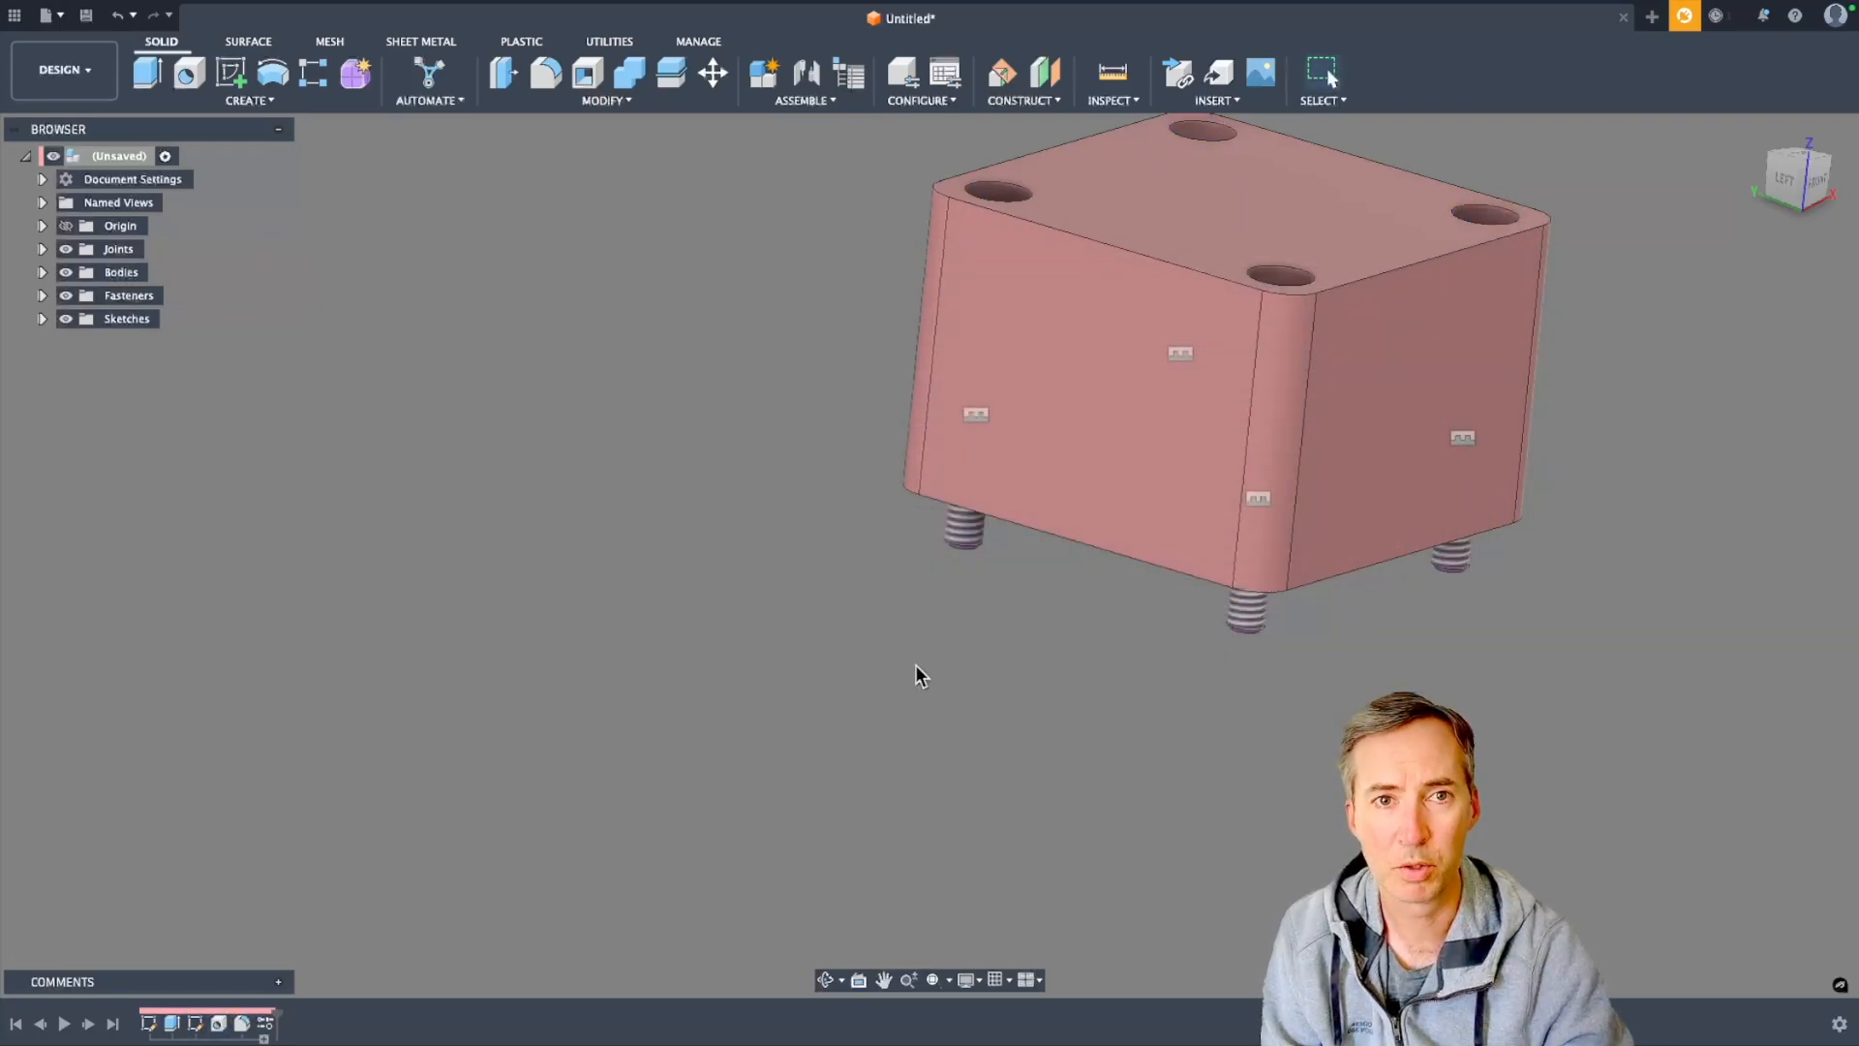
Offset the cylindrical face of one counterbore to a diameter of 0.5 in, keeping the Automatic offset type
{"action": "middle_click_drag", "start_coordinate": [710, 537], "coordinate": [655, 635], "text": "shift"}
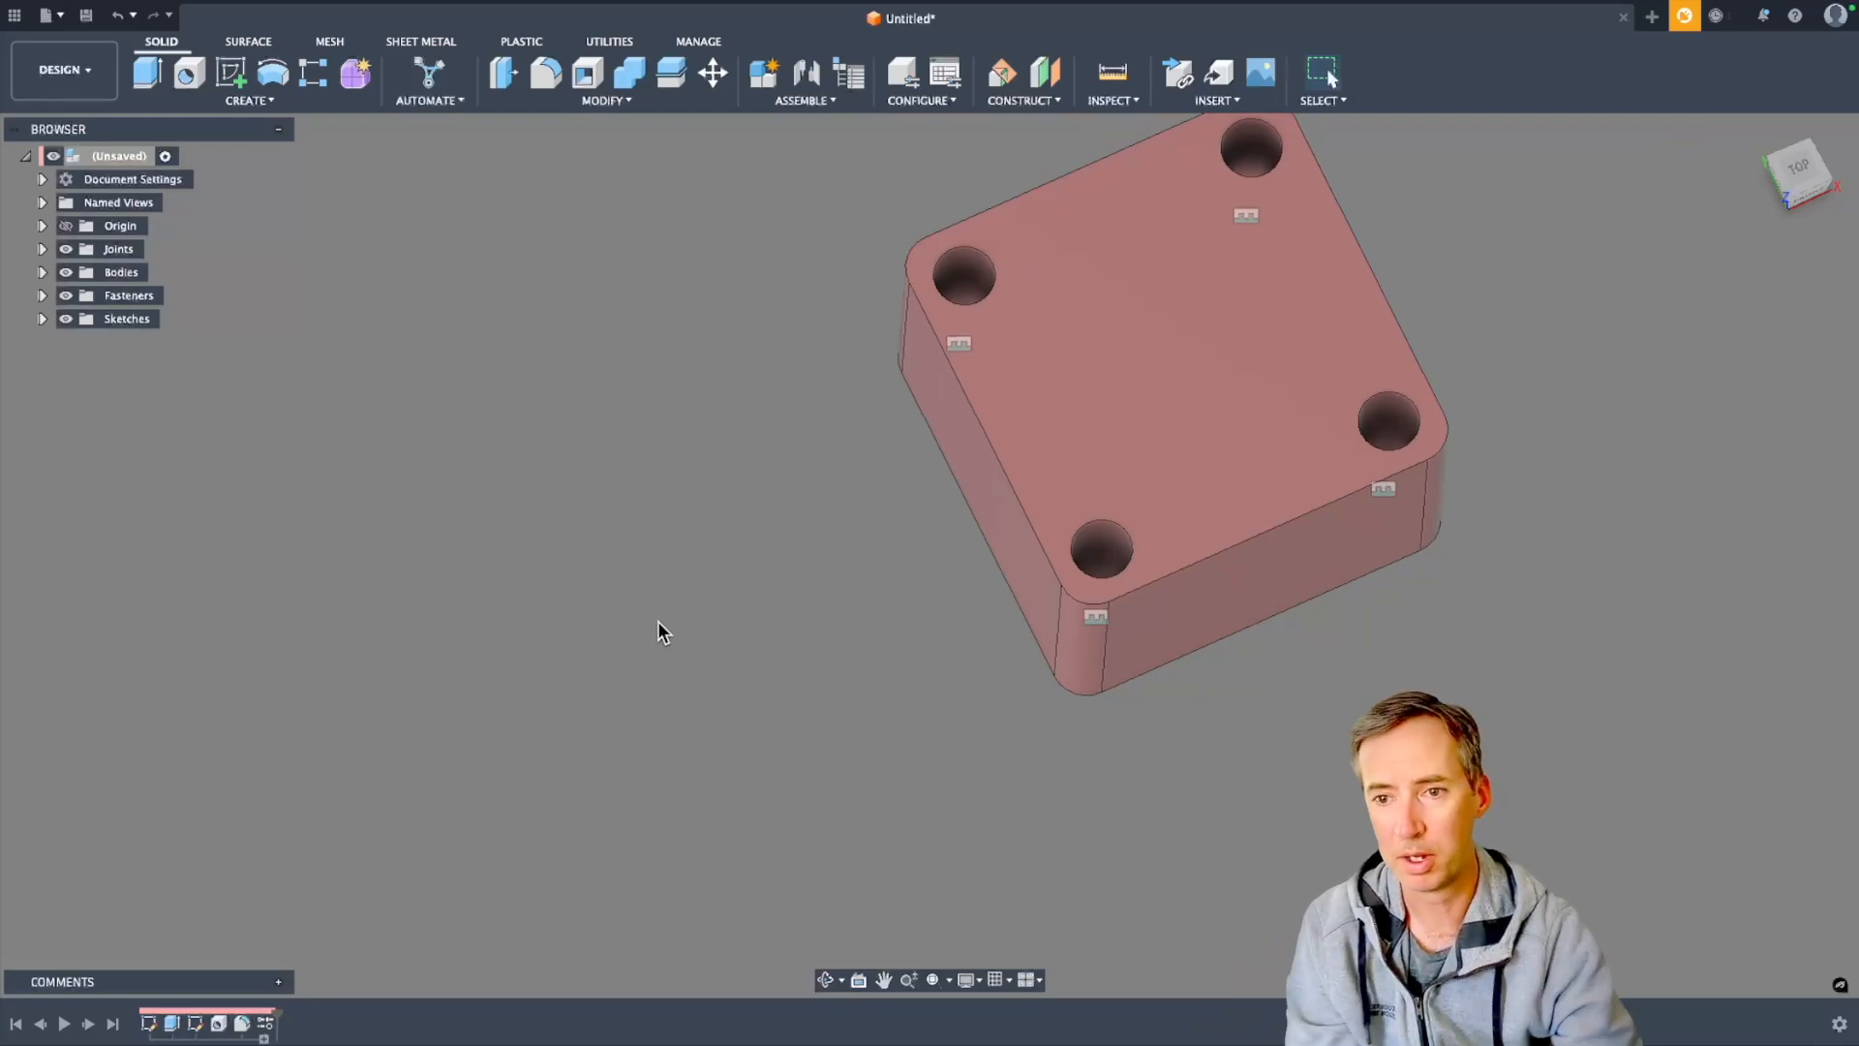
{"action": "key", "text": "q"}
{"action": "left_click", "coordinate": [970, 261]}
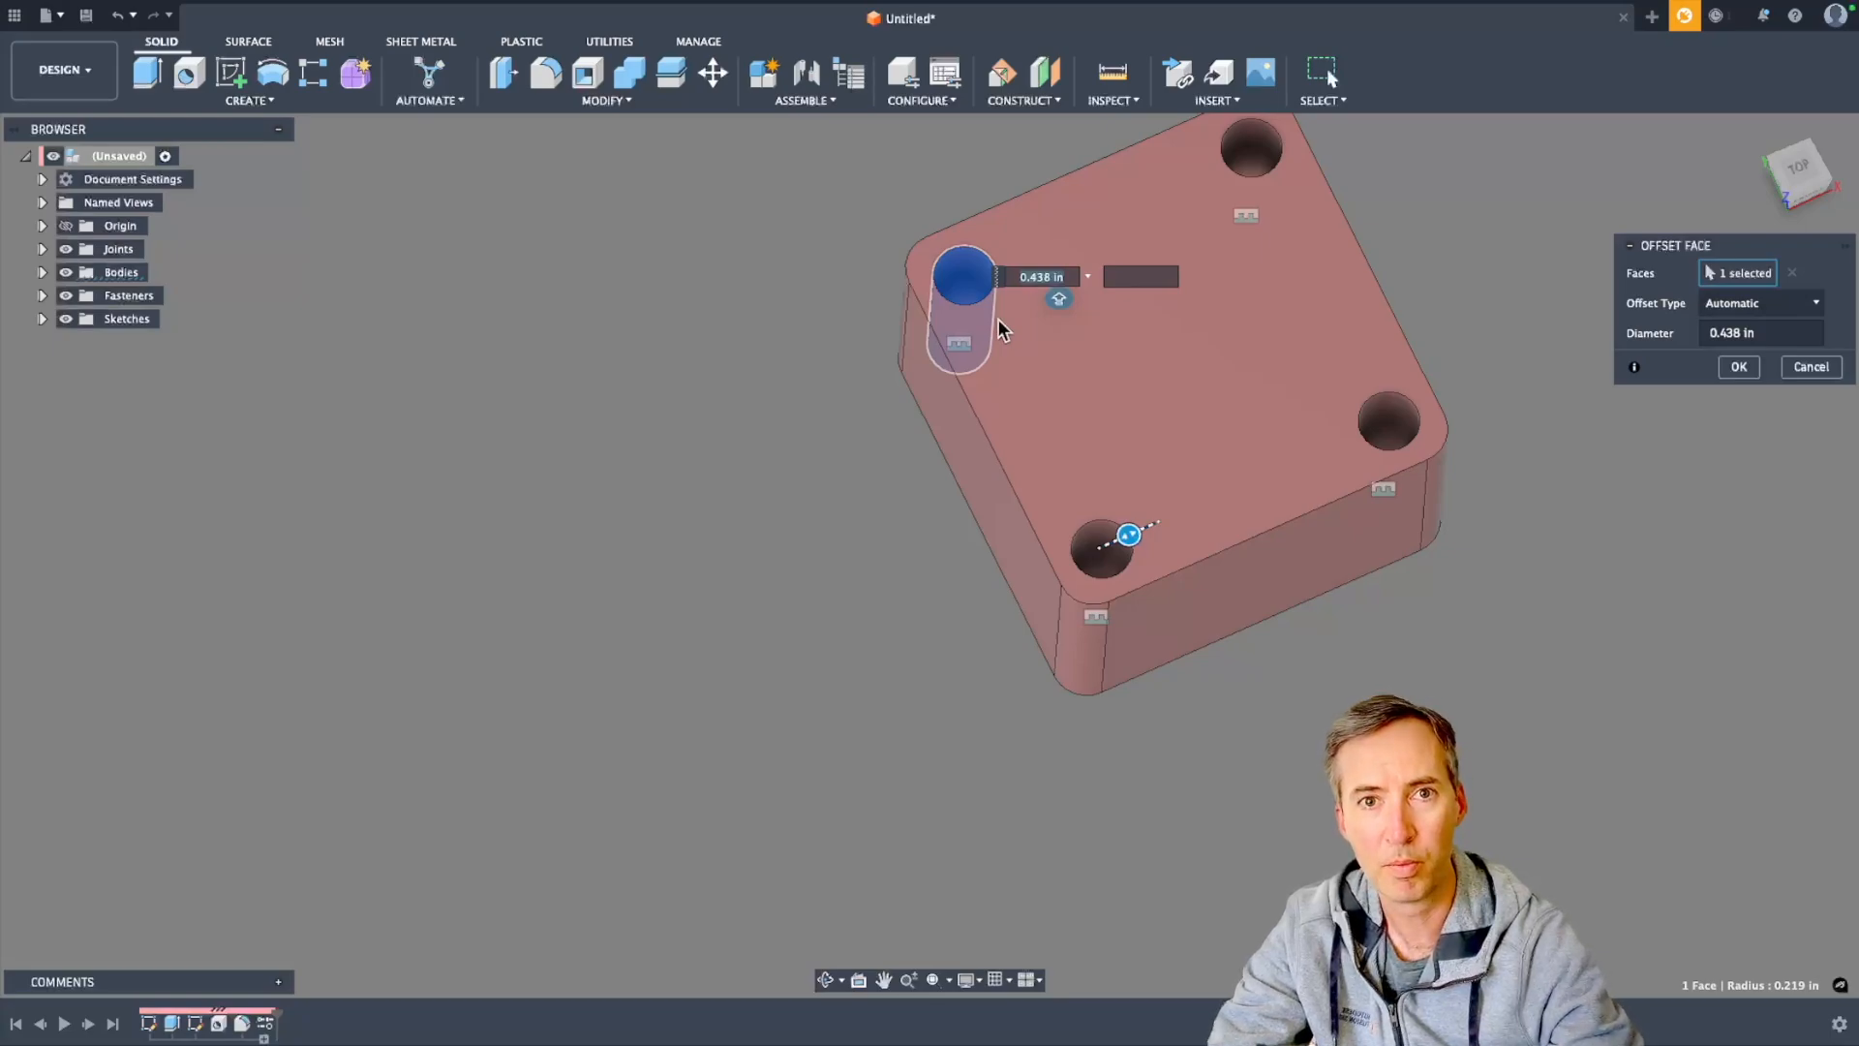
{"action": "key", "text": "BackSpace"}
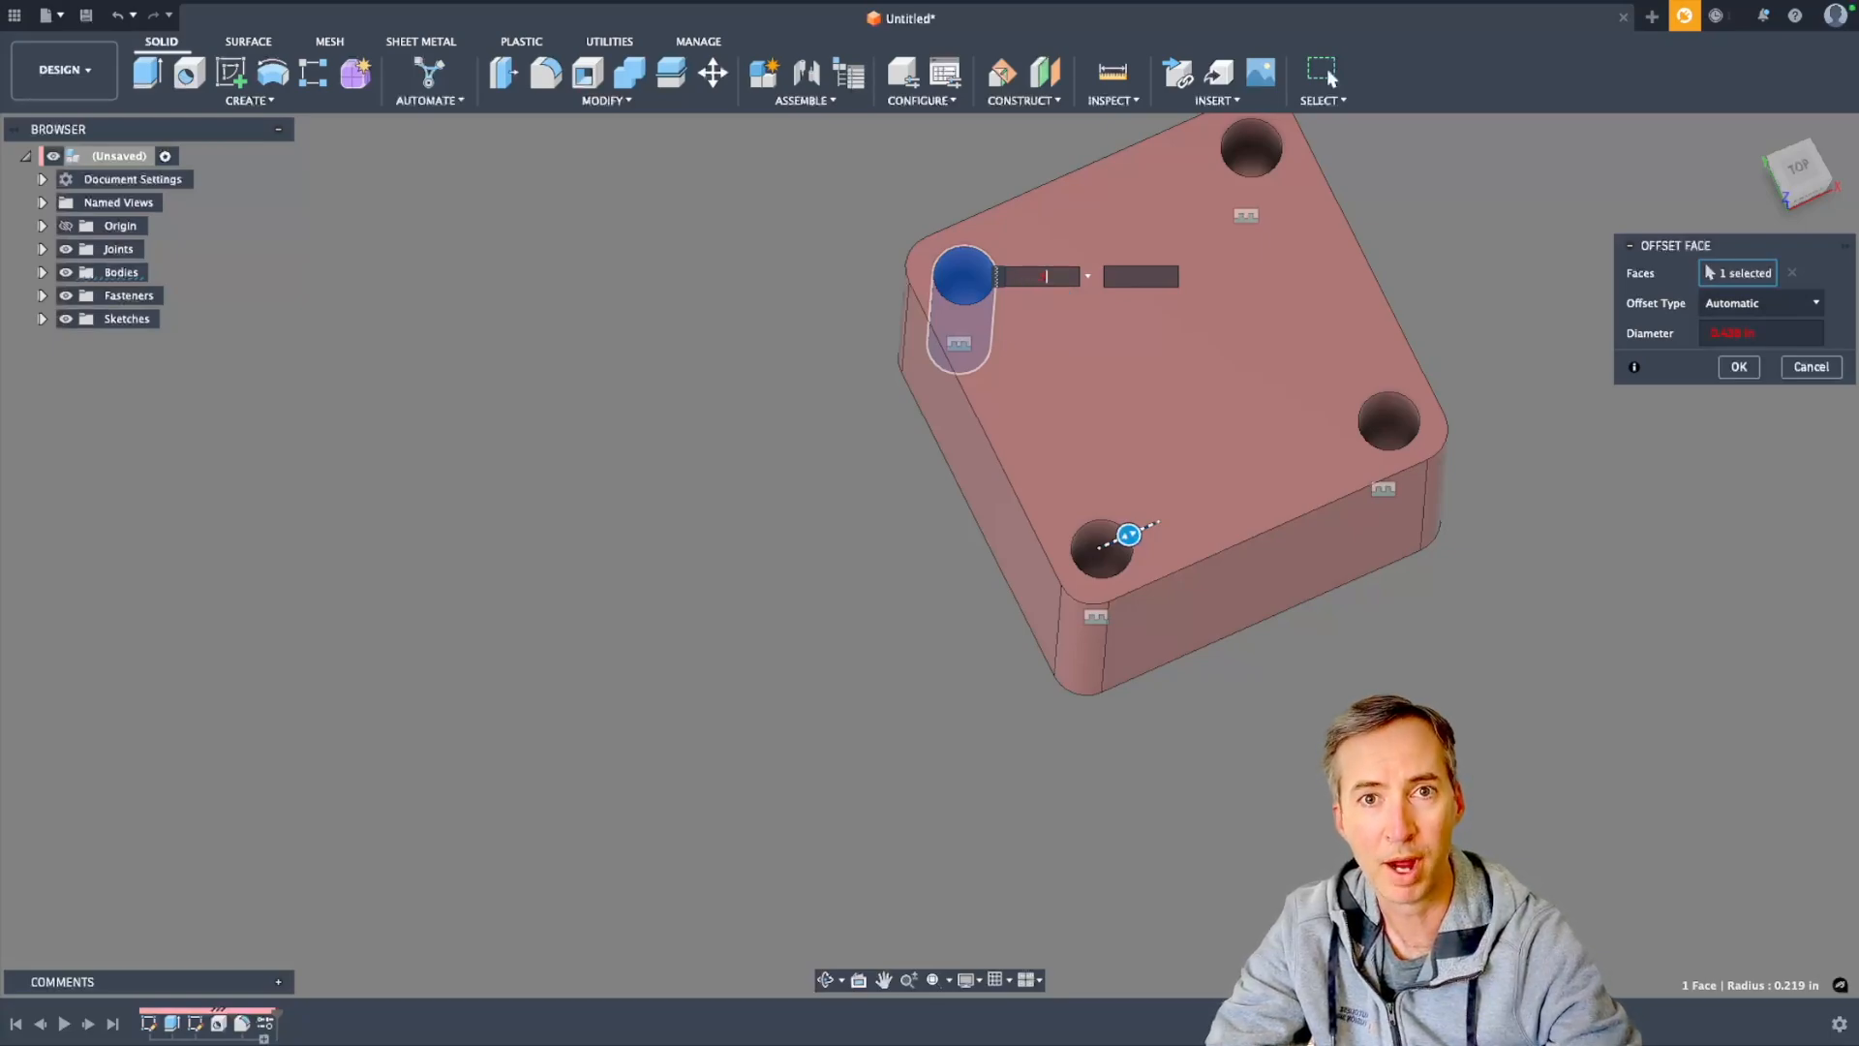
{"action": "type", "text": ".5"}
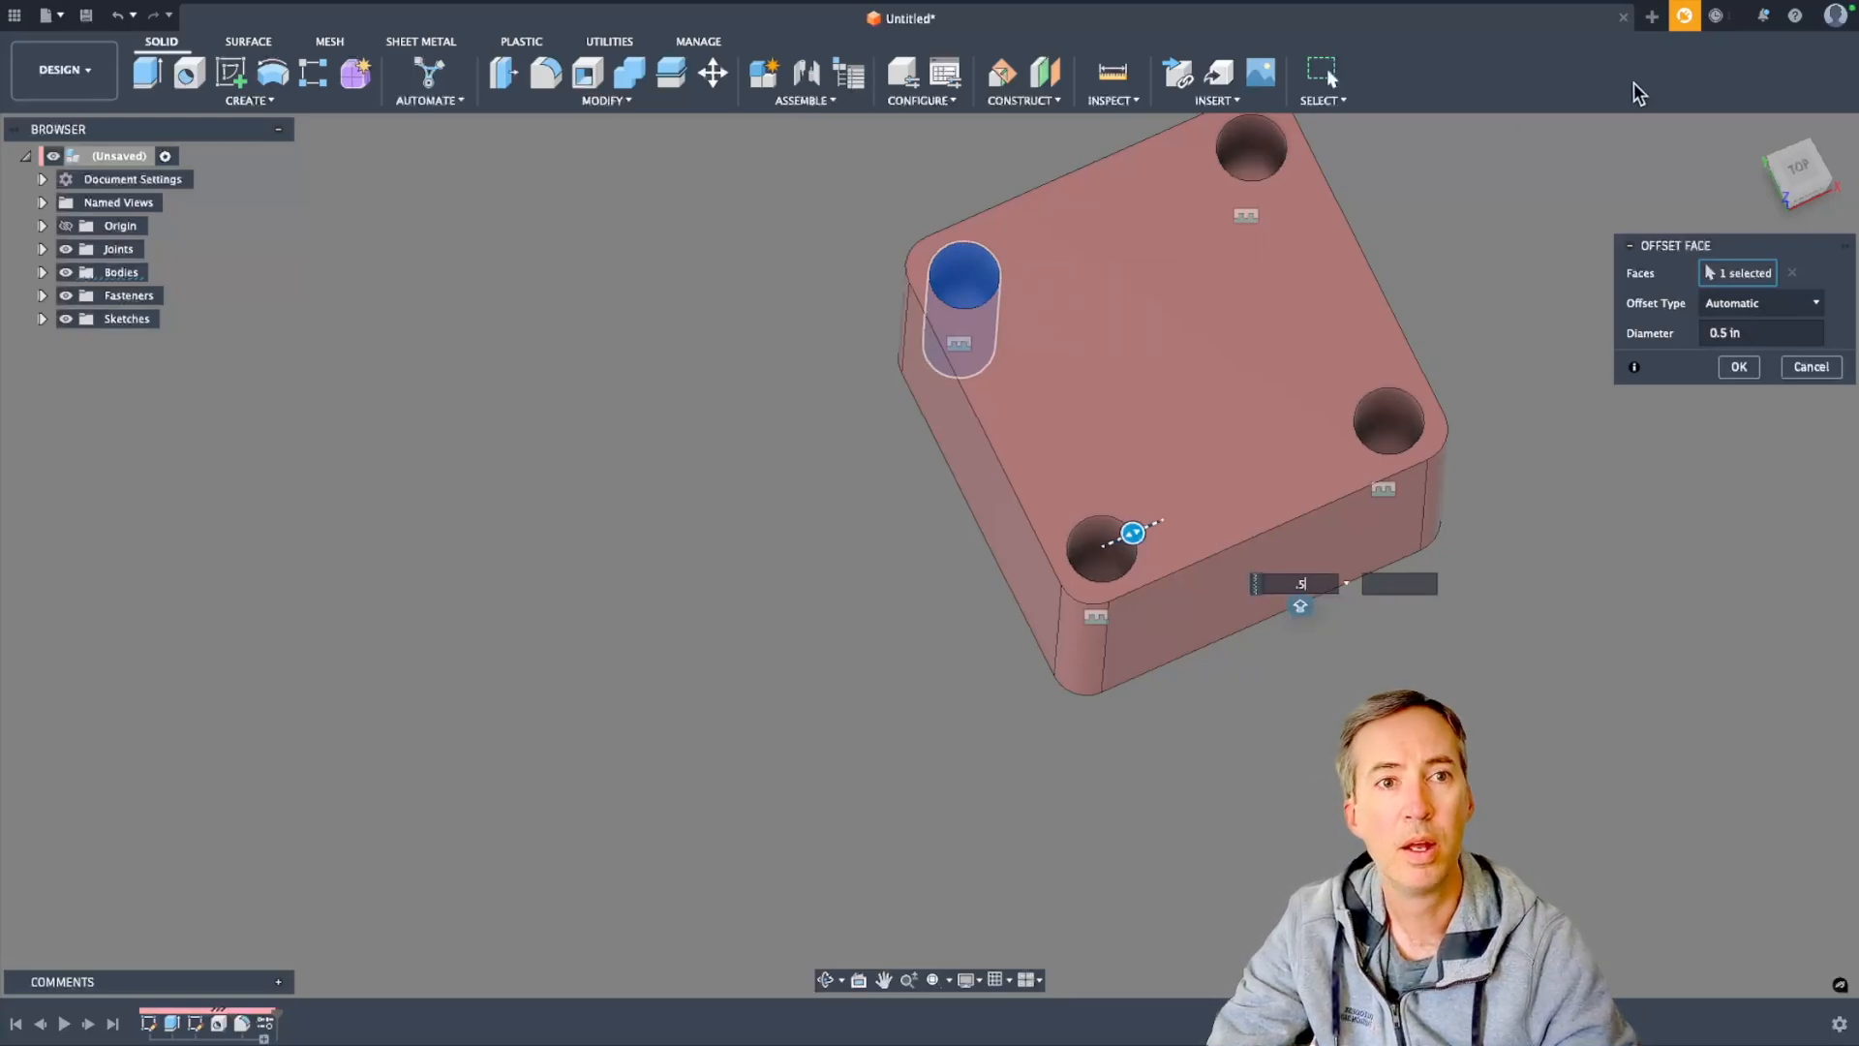
{"action": "left_click", "coordinate": [1752, 306]}
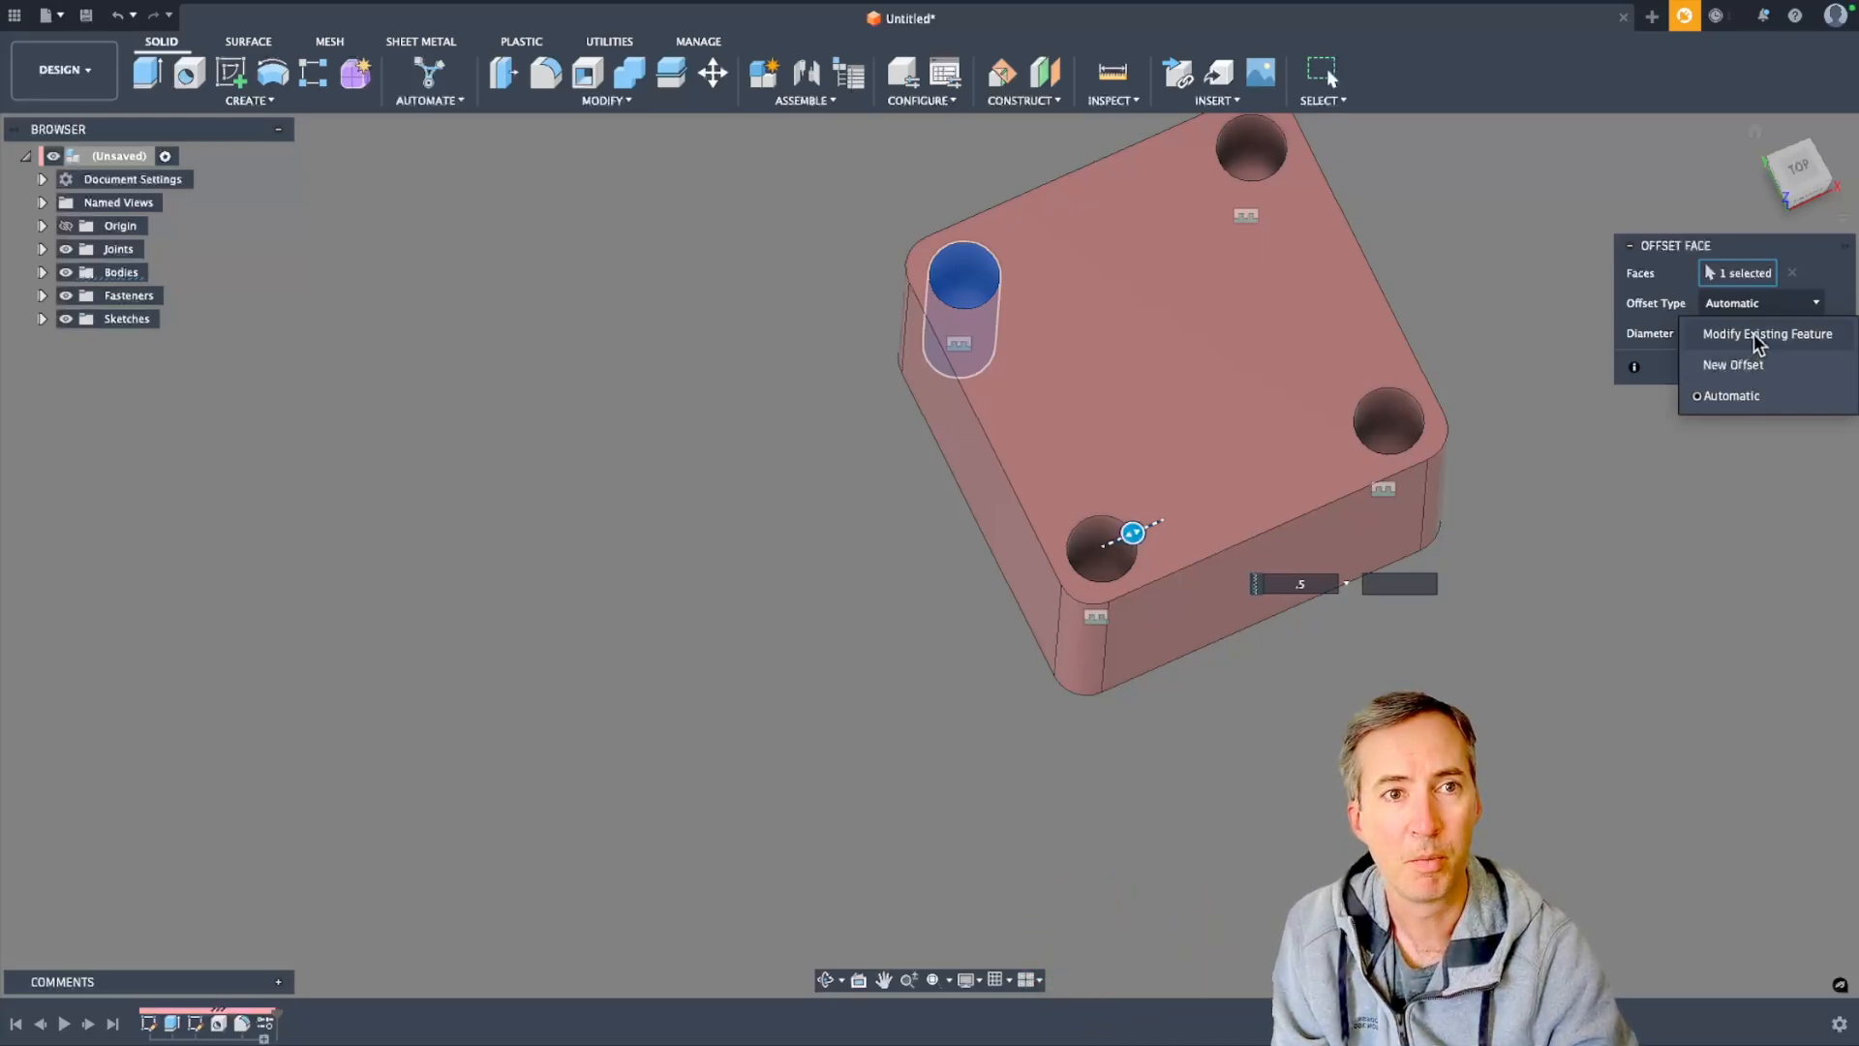
{"action": "left_click", "coordinate": [1770, 312]}
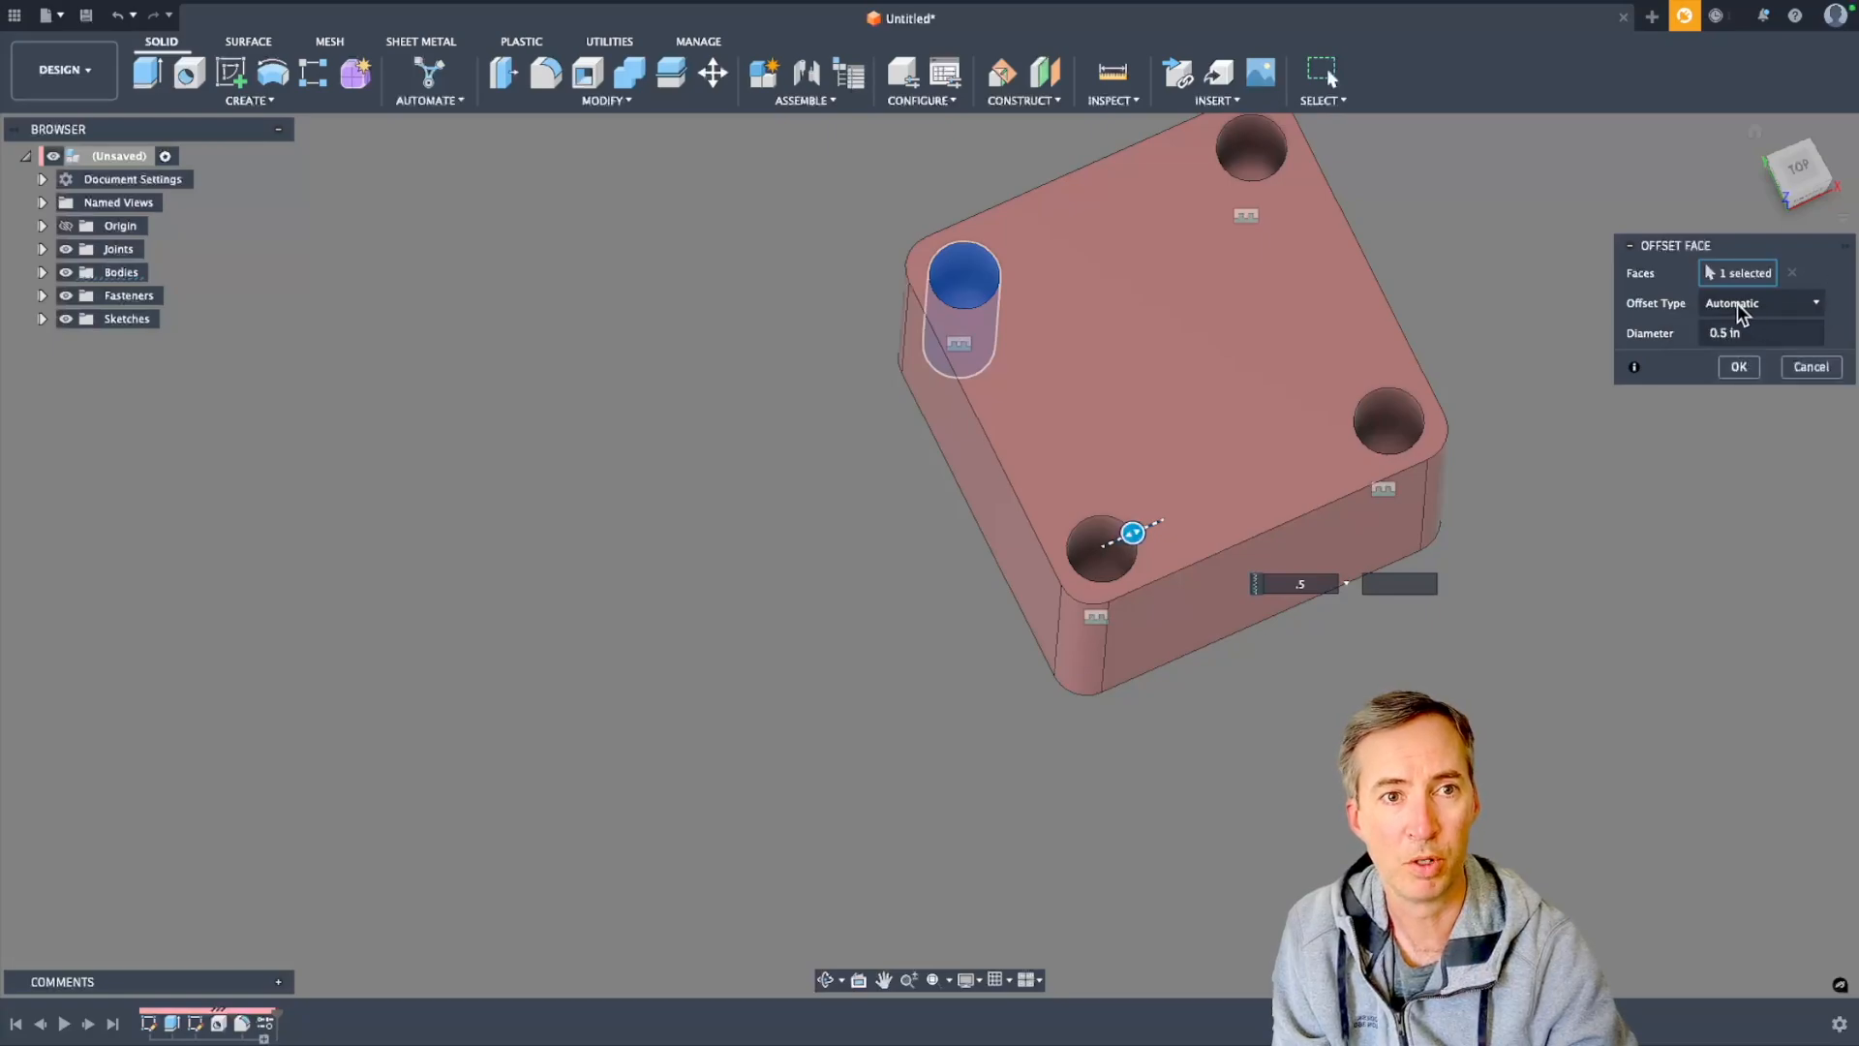
{"action": "left_click", "coordinate": [1739, 368]}
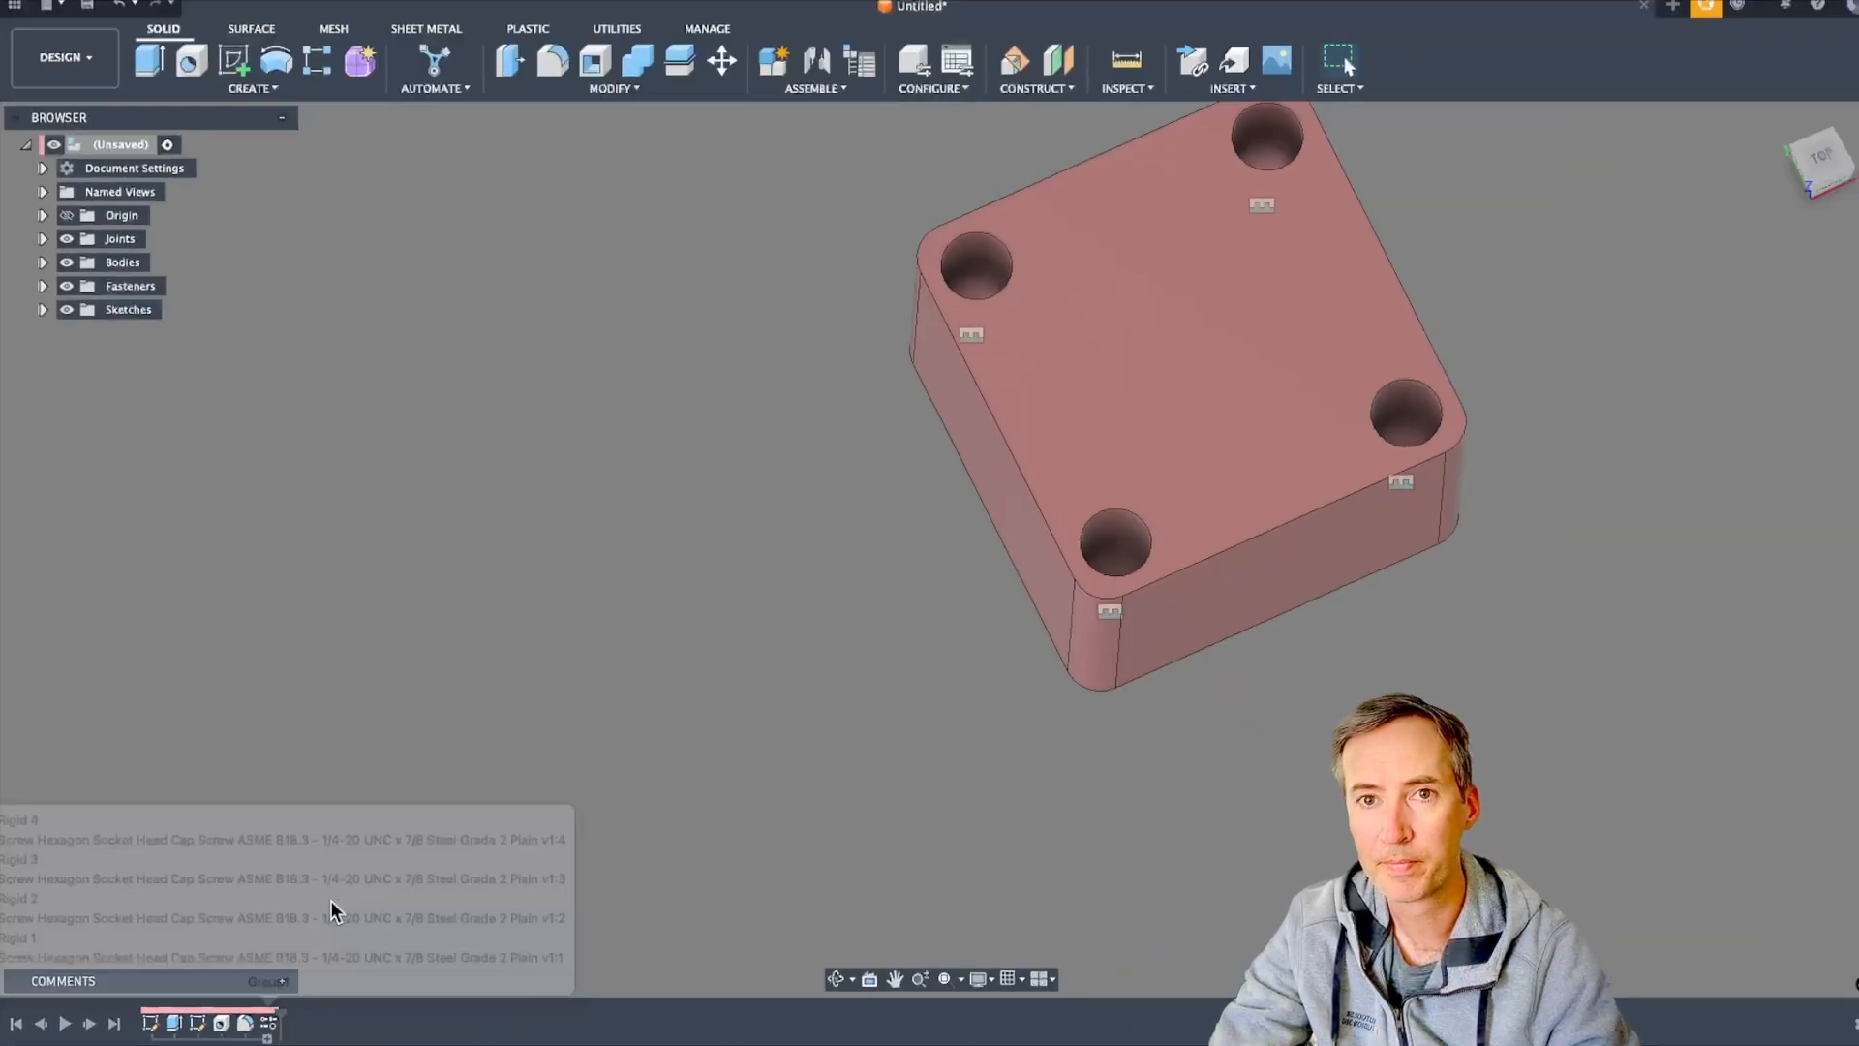
Check the counterbore diameter expression under Hole1 in the model parameters and close the list
{"action": "left_click", "coordinate": [618, 100]}
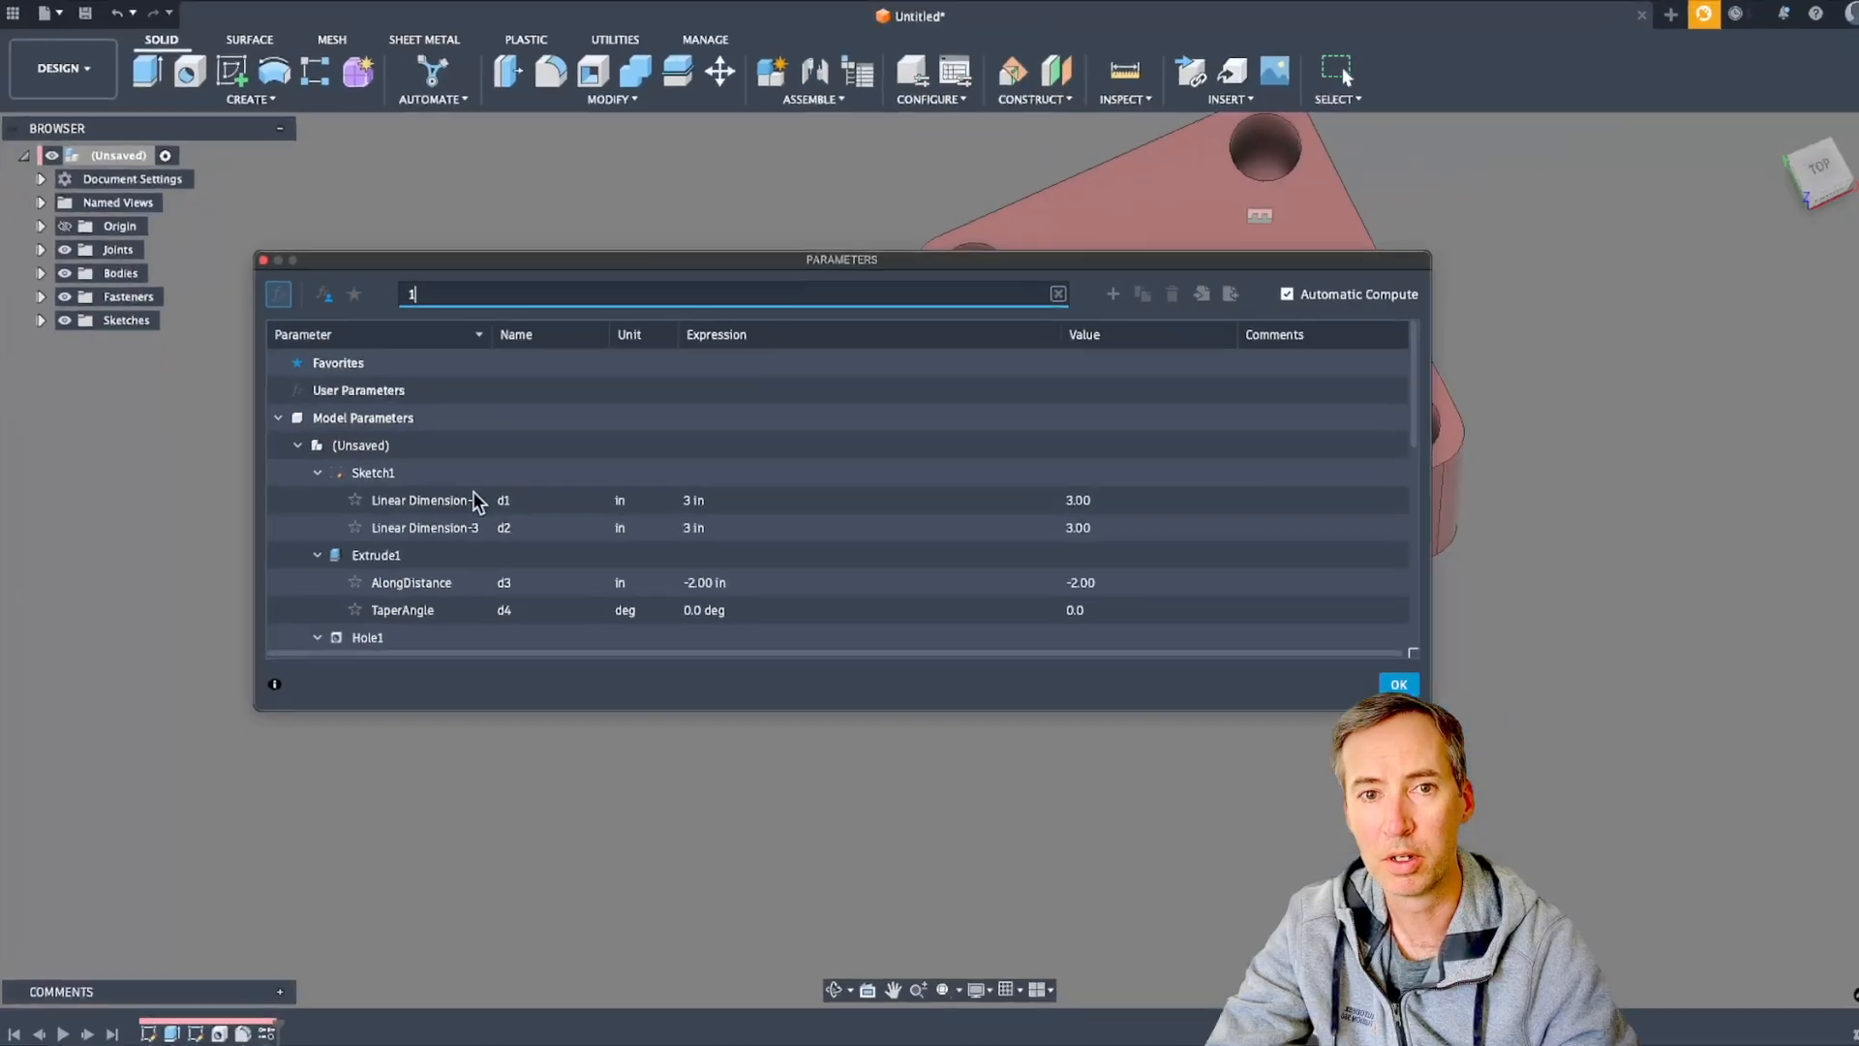
{"action": "scroll", "coordinate": [495, 511], "scroll_direction": "down", "scroll_amount": 5}
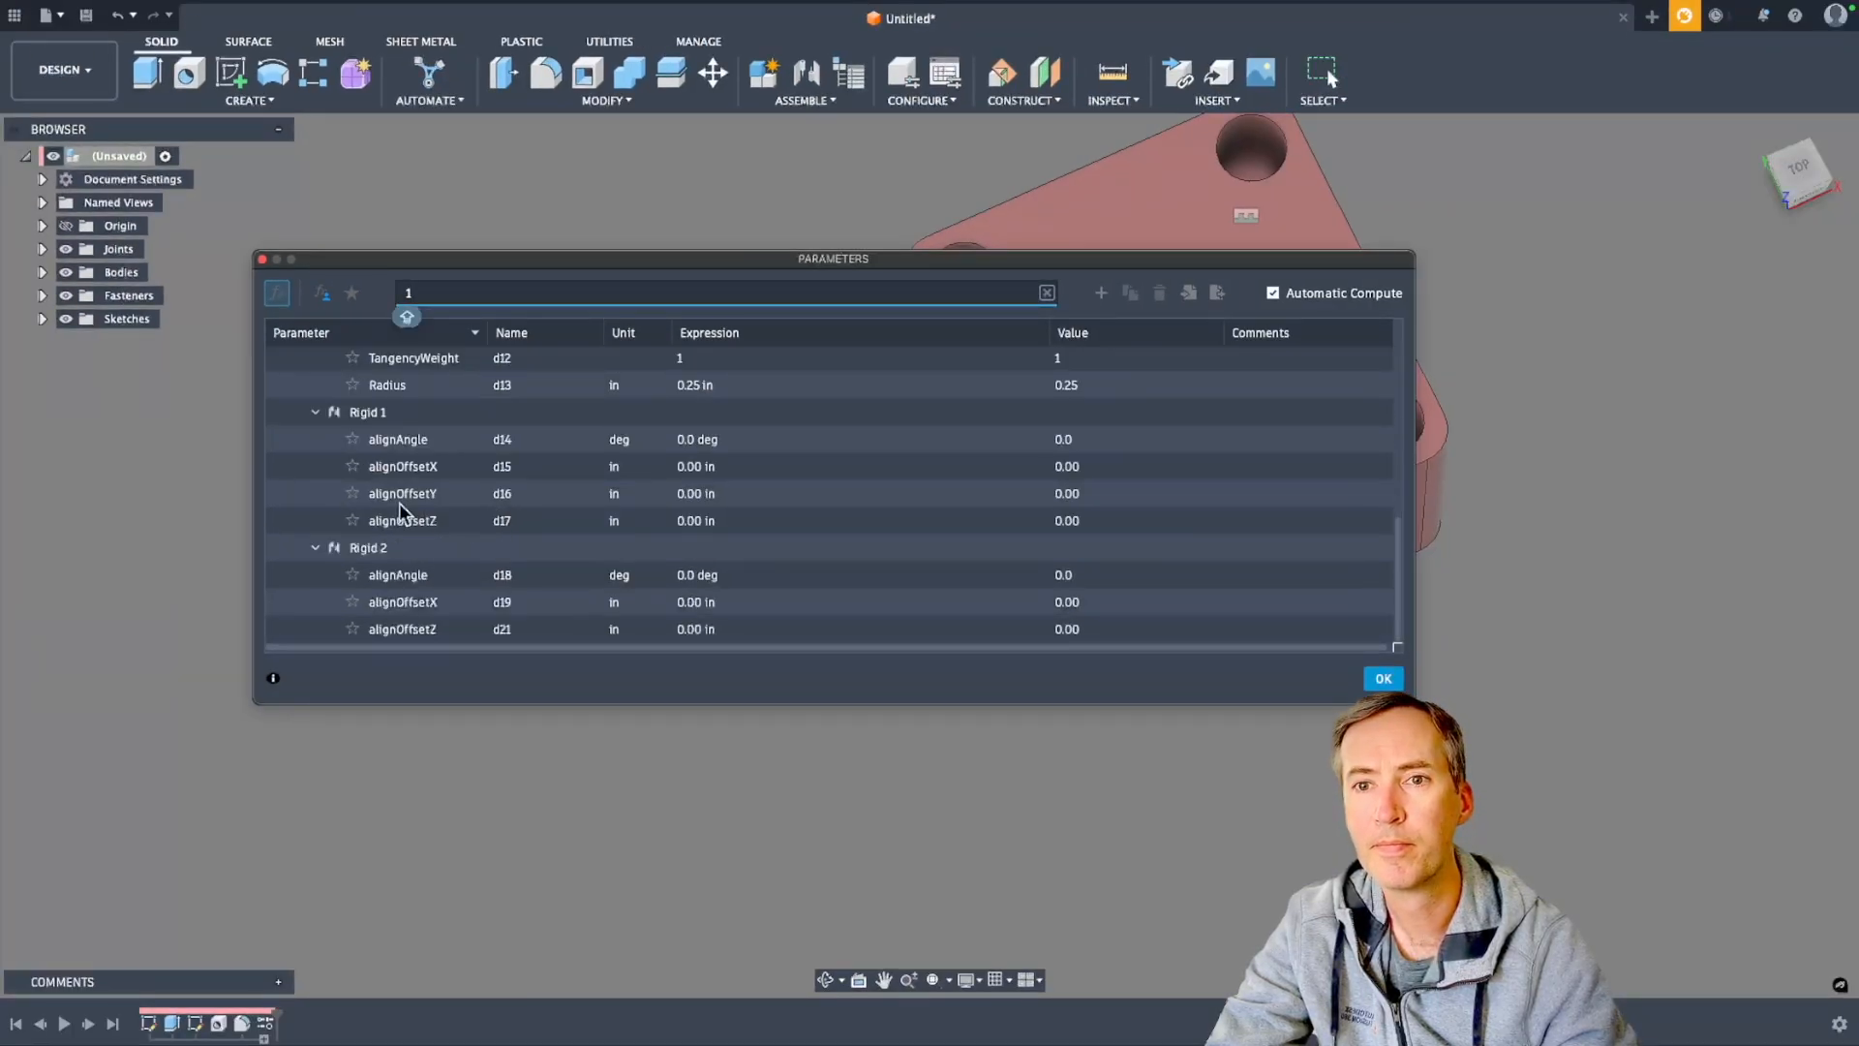
{"action": "scroll", "coordinate": [373, 489], "scroll_direction": "up", "scroll_amount": 5}
{"action": "scroll", "coordinate": [418, 548], "scroll_direction": "down", "scroll_amount": 1}
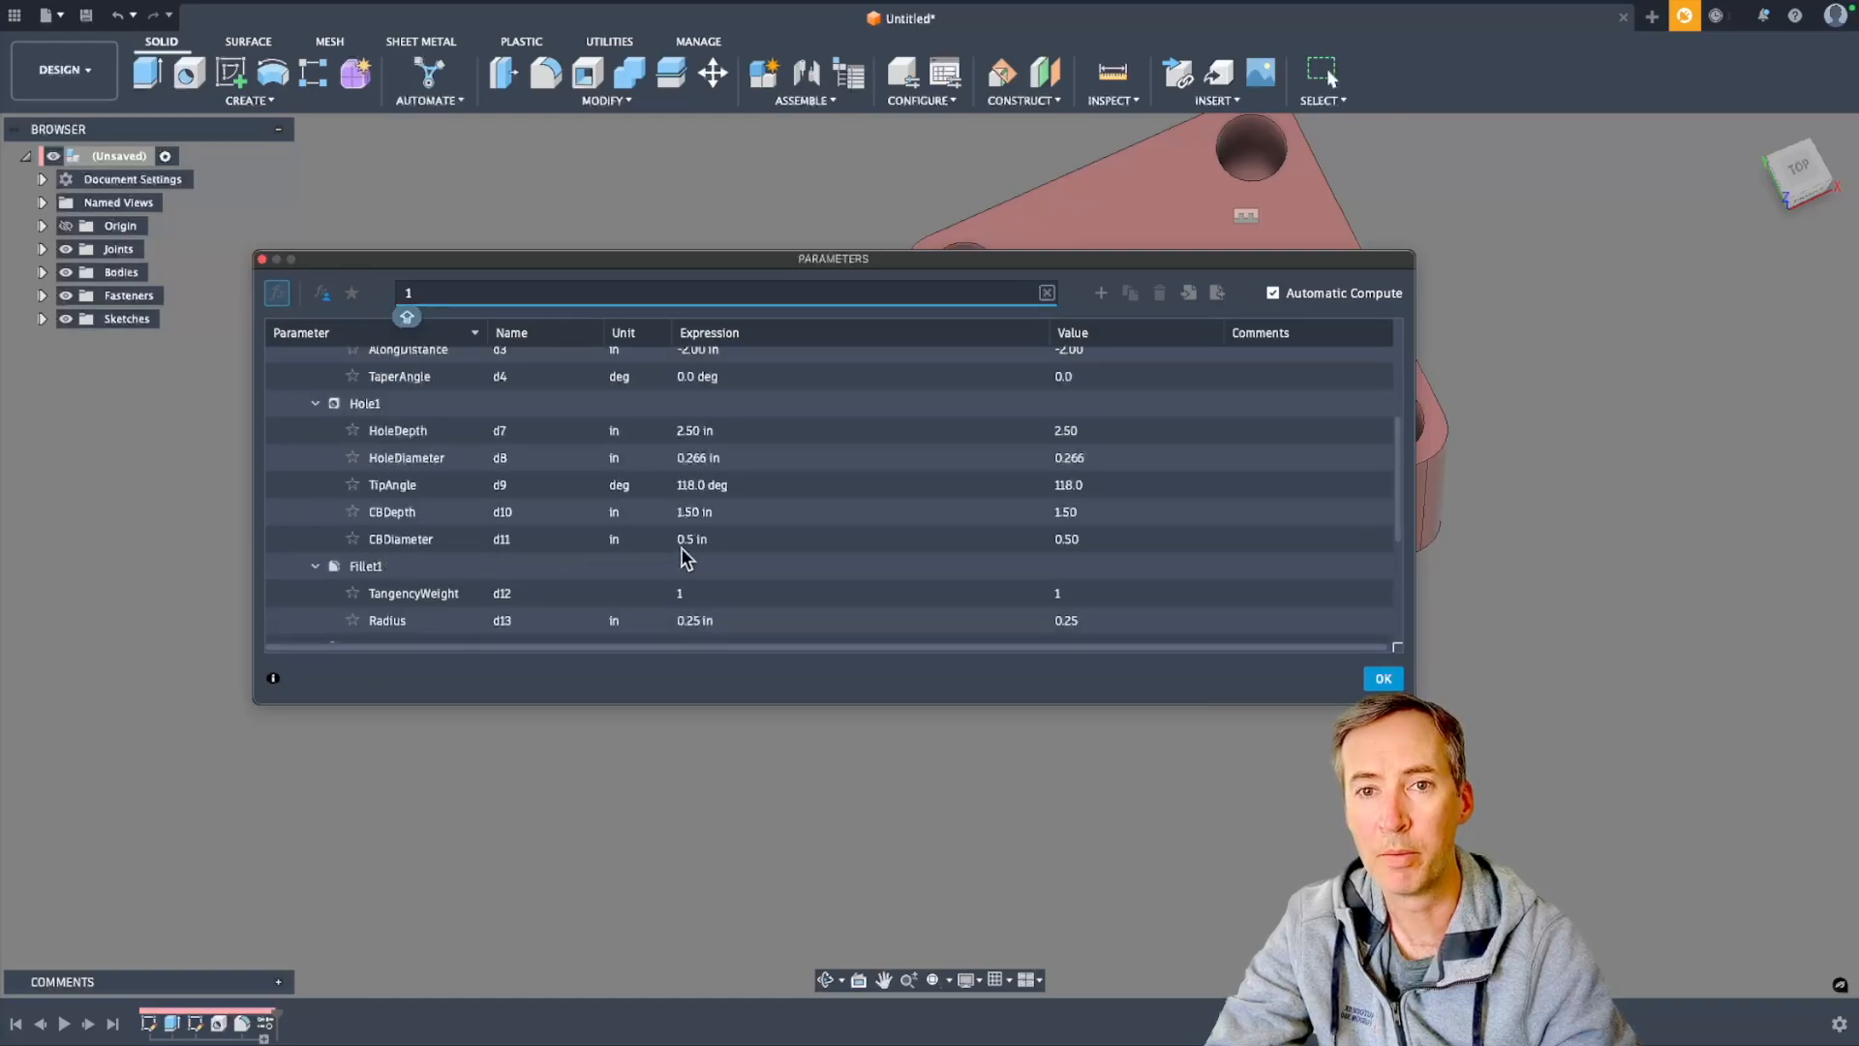
{"action": "left_click", "coordinate": [1382, 679]}
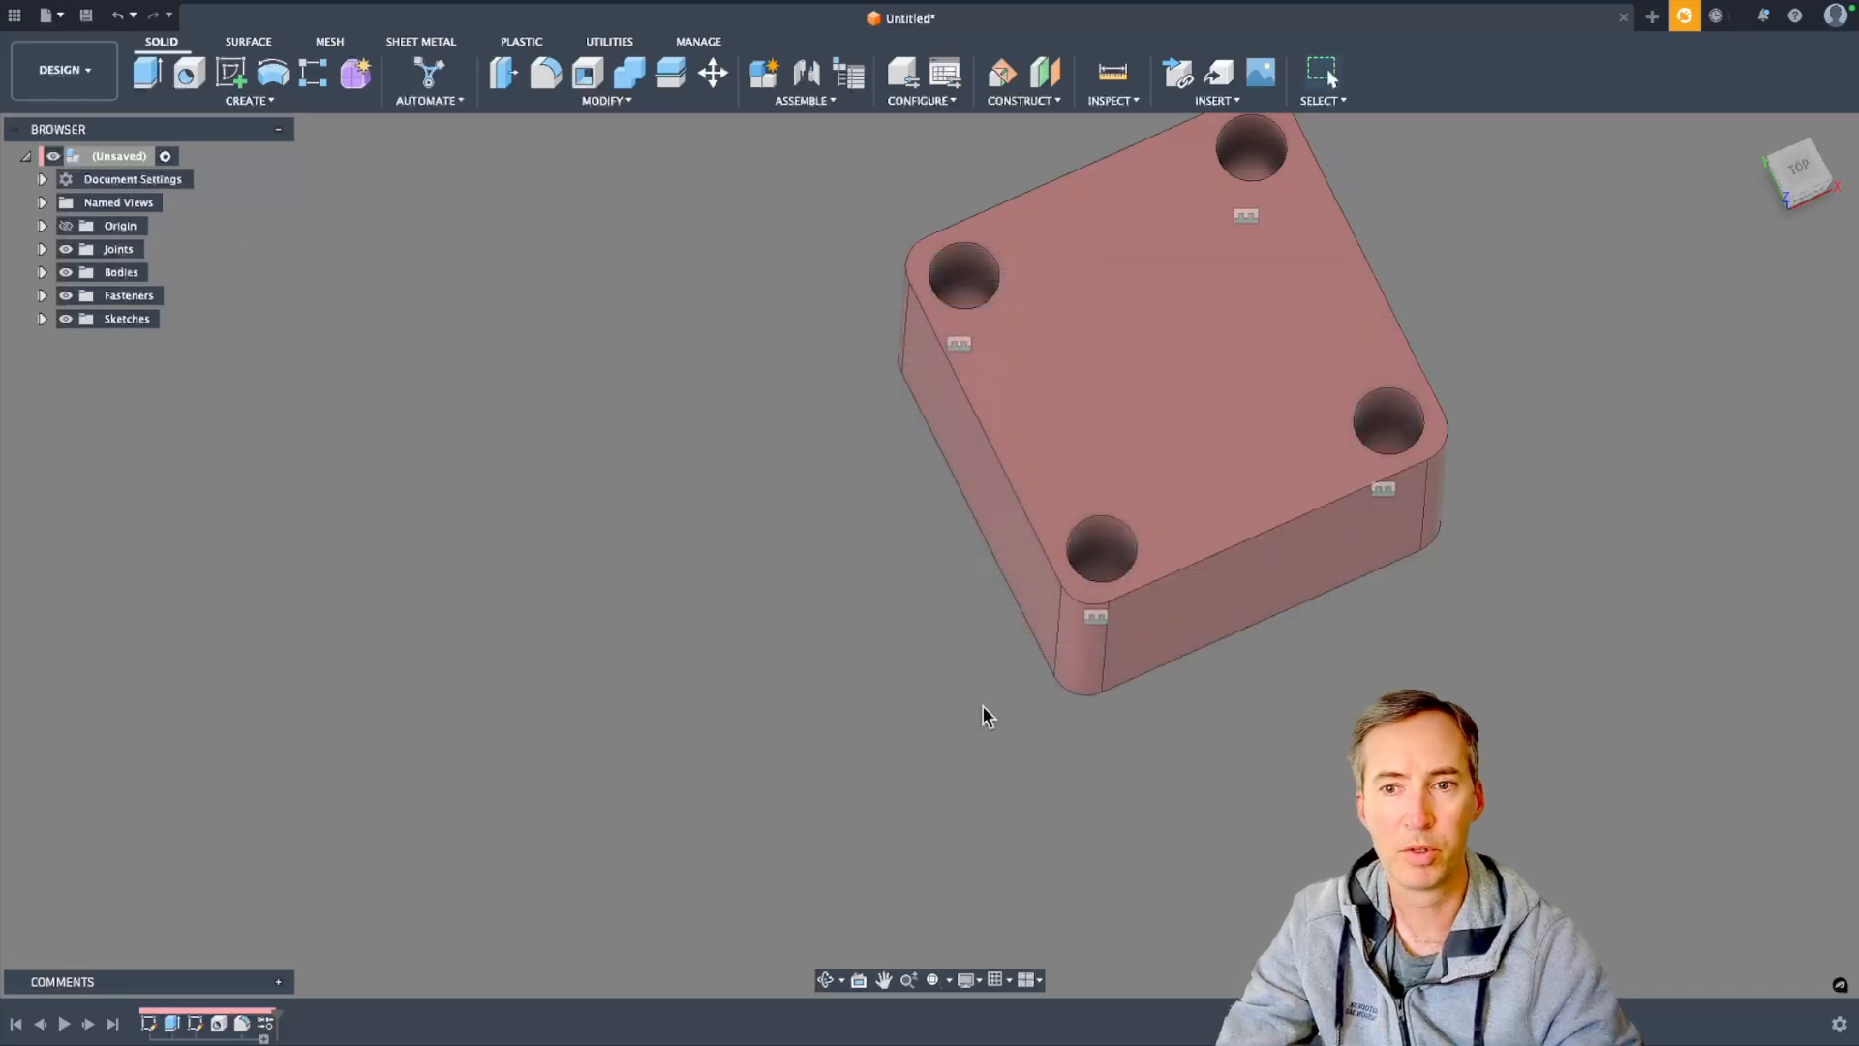
Open the counterbored hole feature for editing to check its dimensions
{"action": "double_click", "coordinate": [220, 1024]}
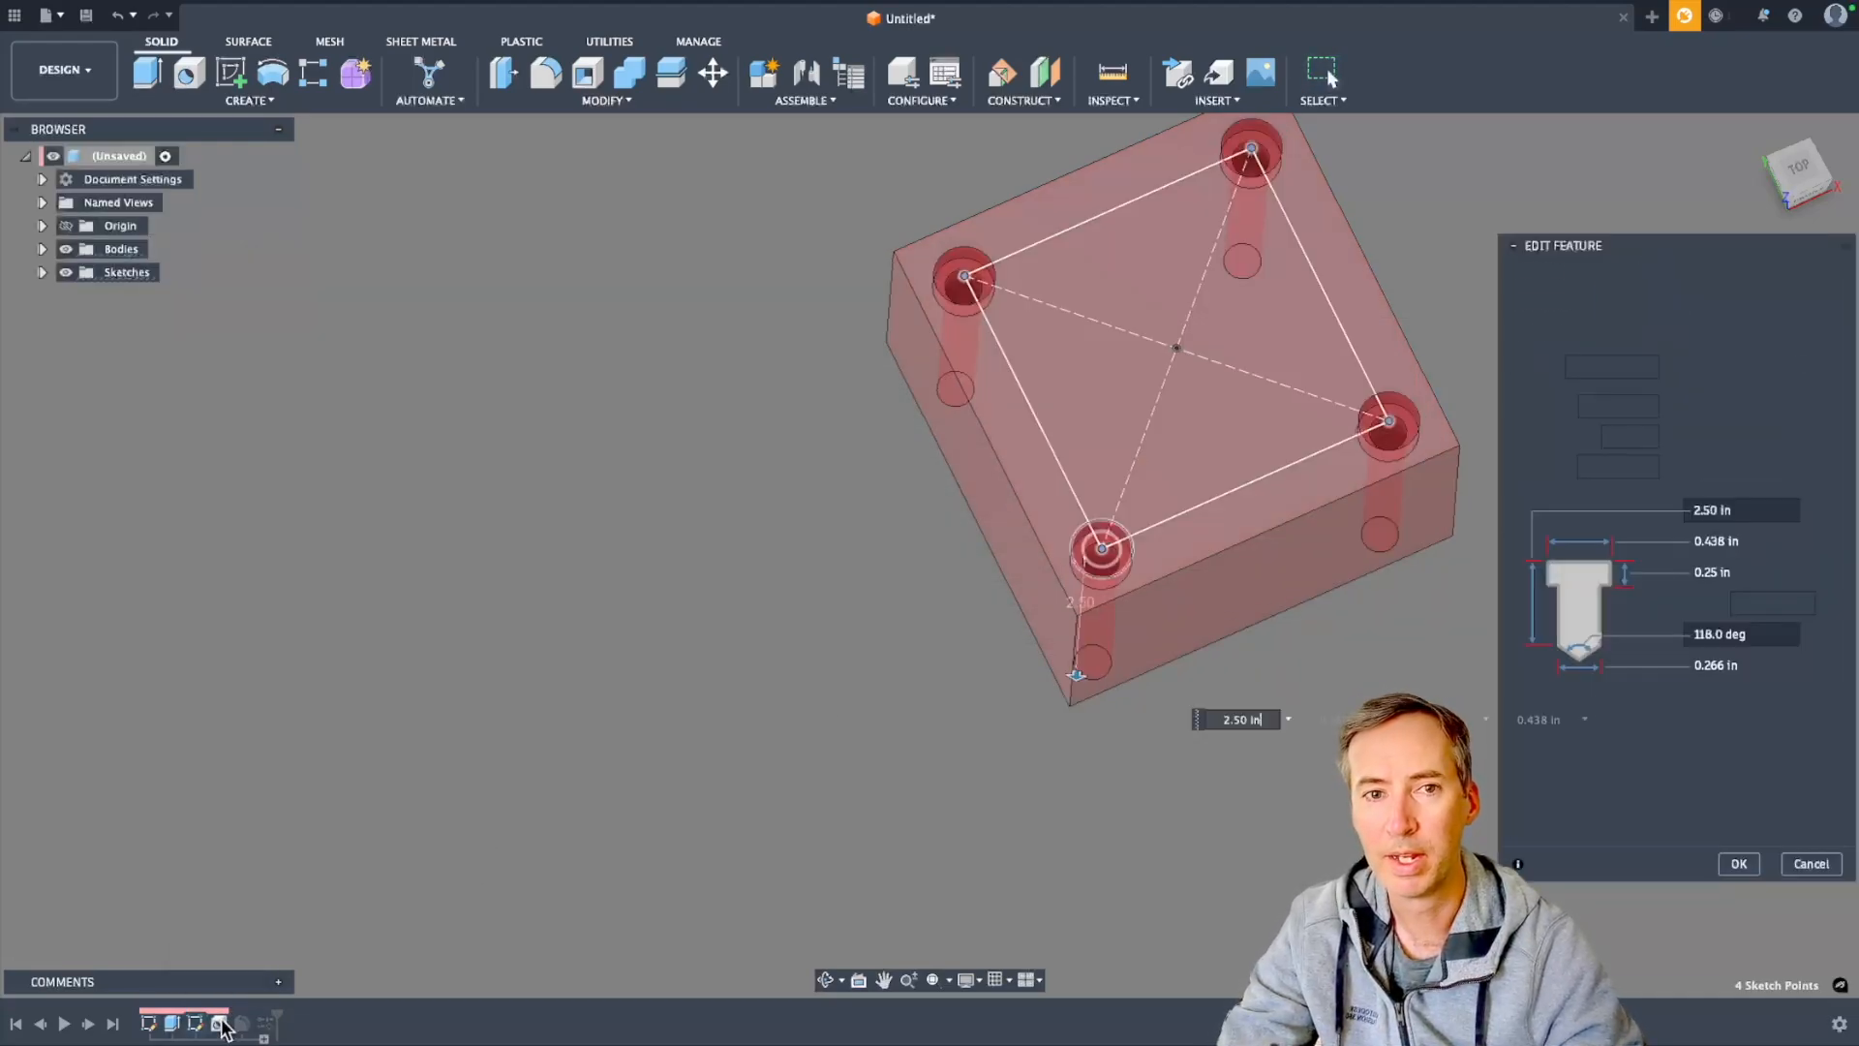